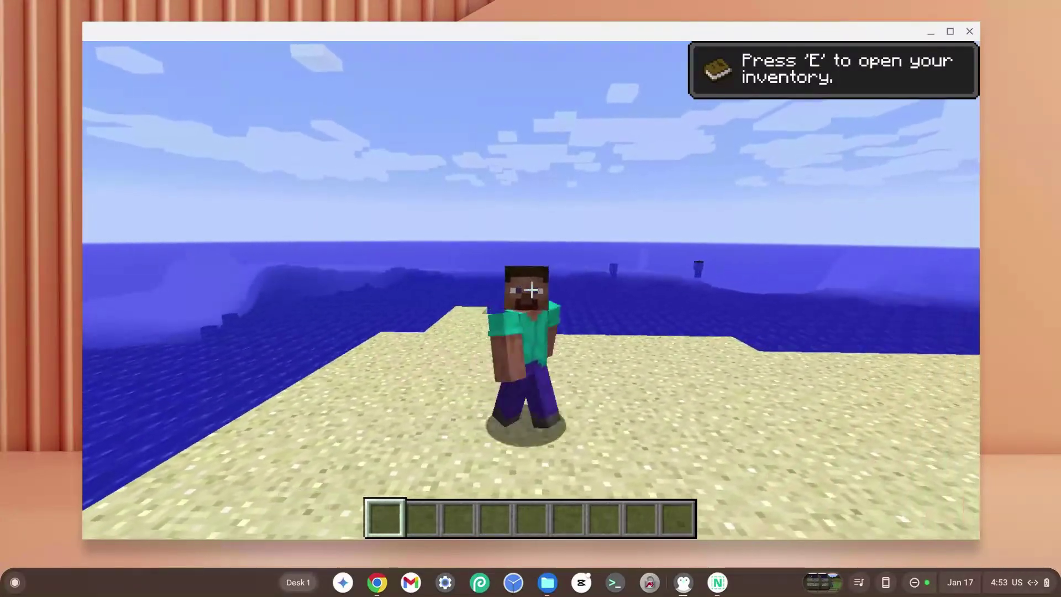
Walk the character along the shoreline, then begin a Google search for Minecraft
key(w)
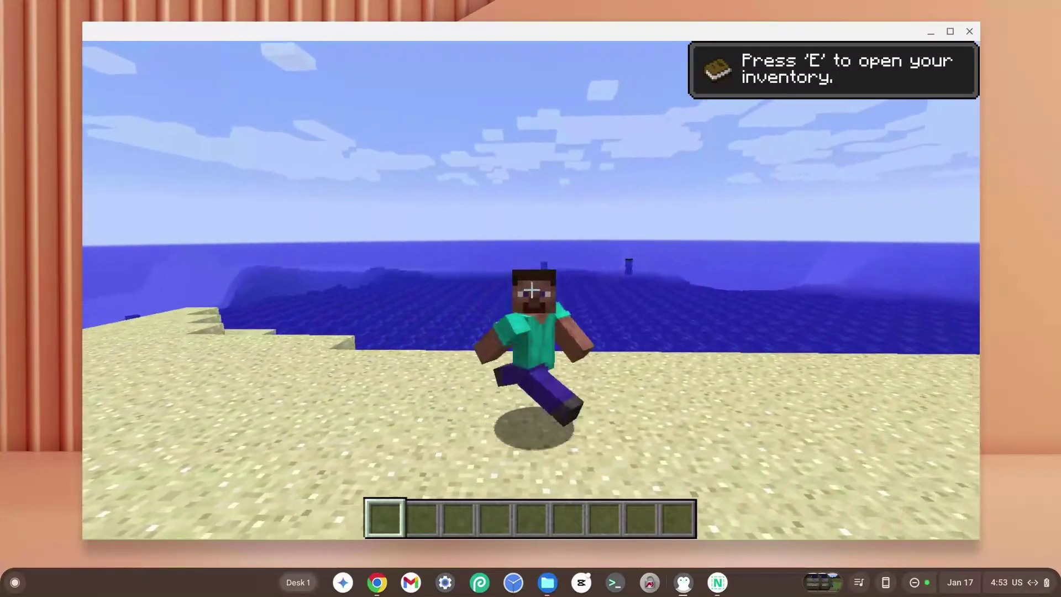
key(w)
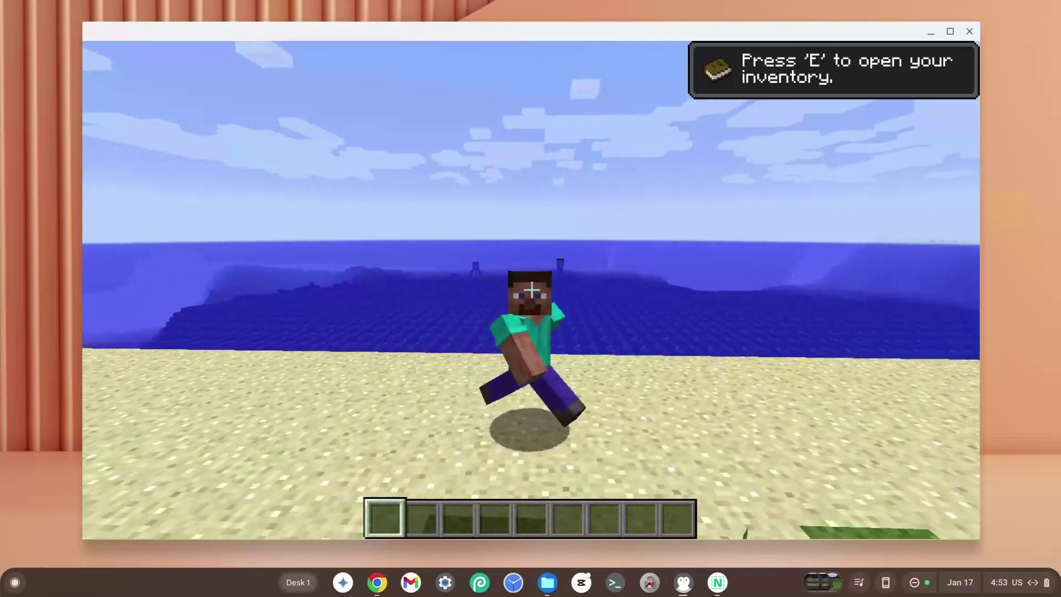
key(w)
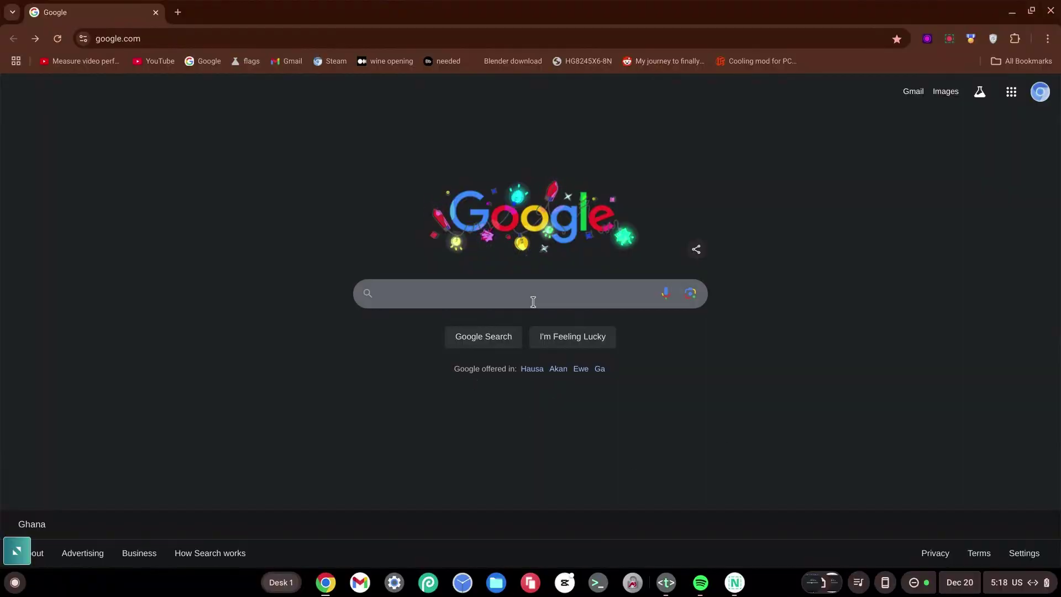
click(523, 288)
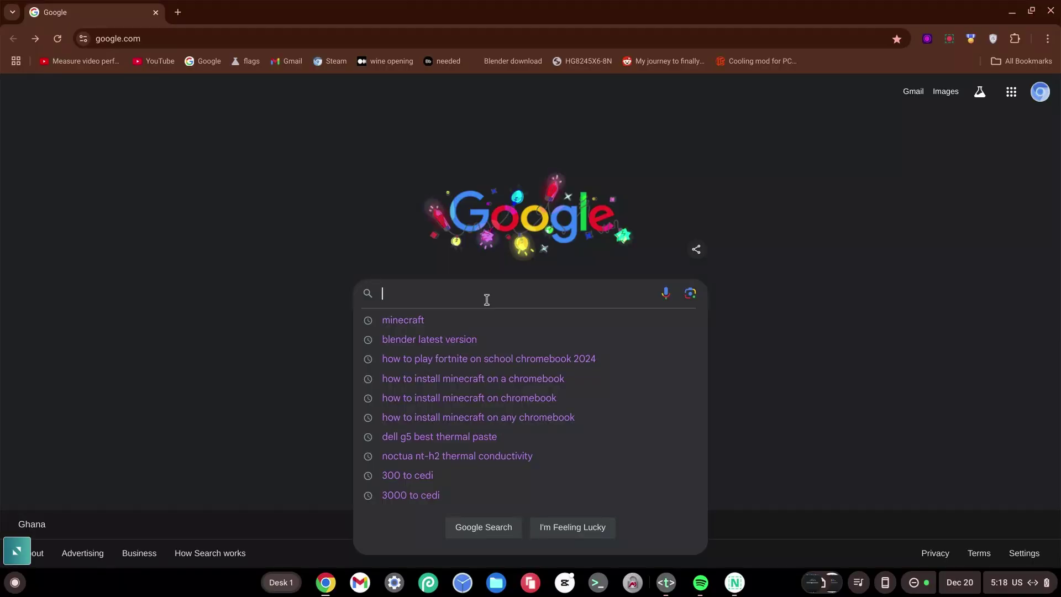
text(minecraft)
Search for minecraft, go to minecraft.net and reach its Download page
key(Return)
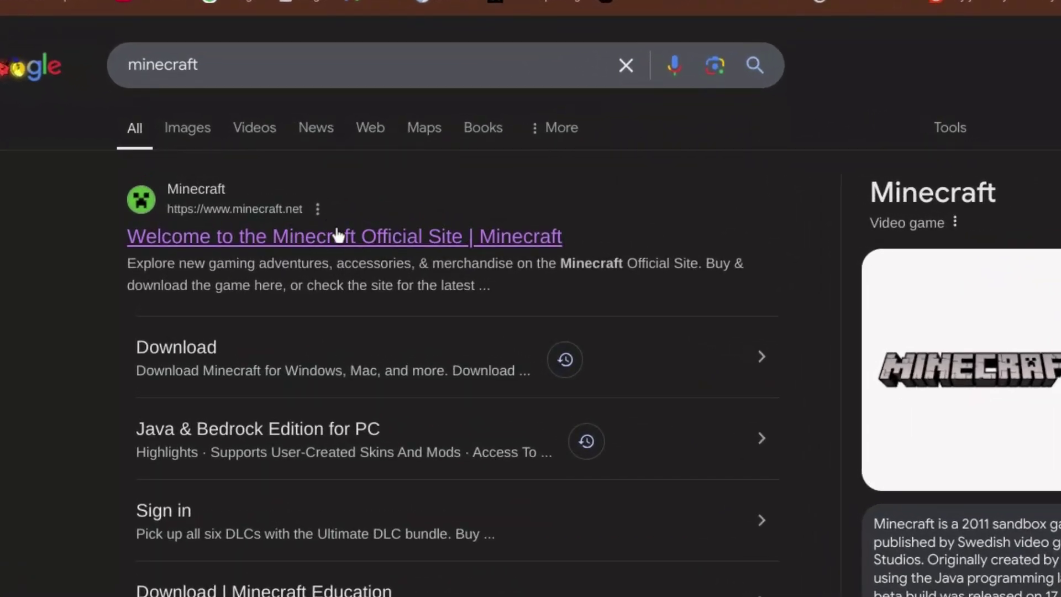
click(339, 239)
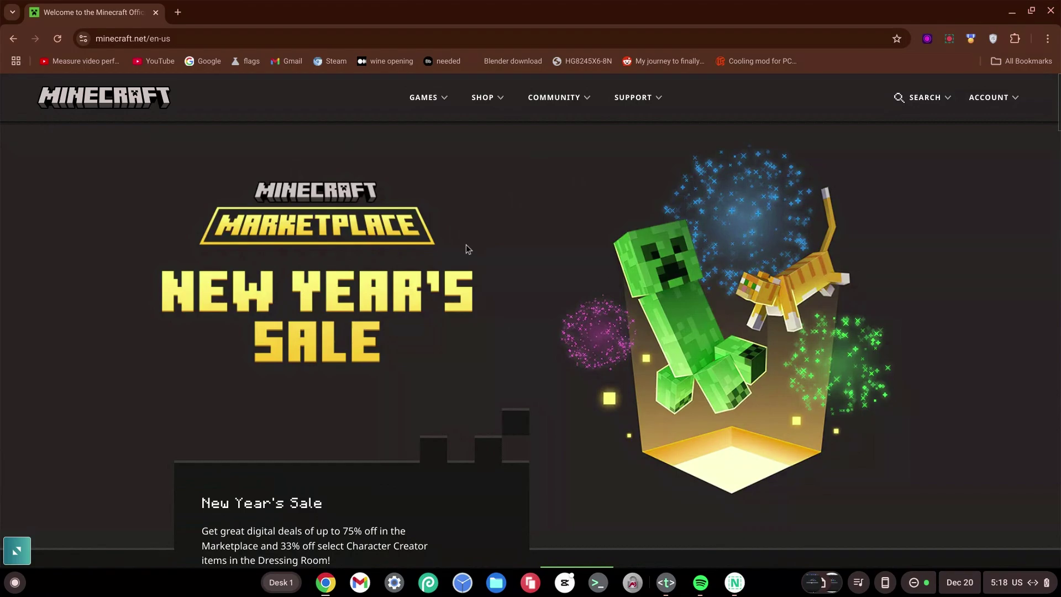
scroll(467, 246, down, 5)
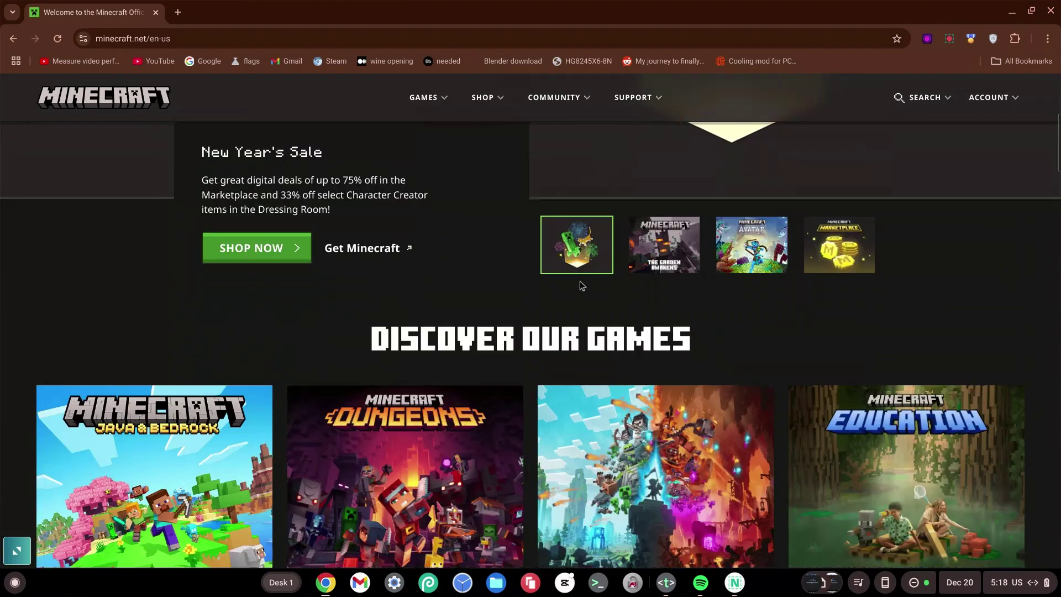
scroll(498, 257, down, 5)
scroll(584, 282, down, 5)
scroll(583, 282, down, 5)
scroll(583, 282, down, 5)
scroll(582, 280, down, 5)
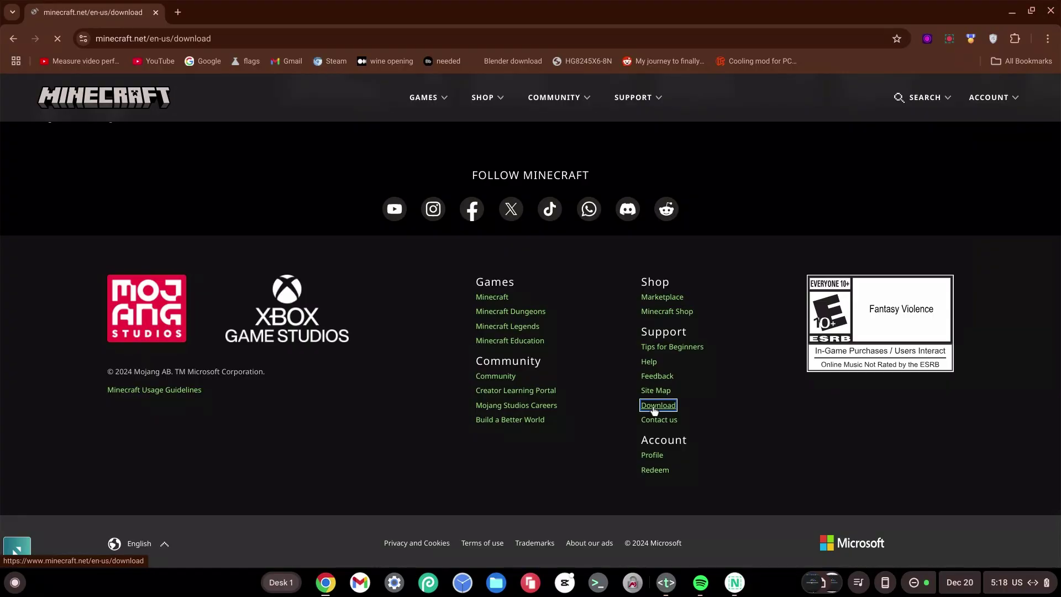
click(655, 408)
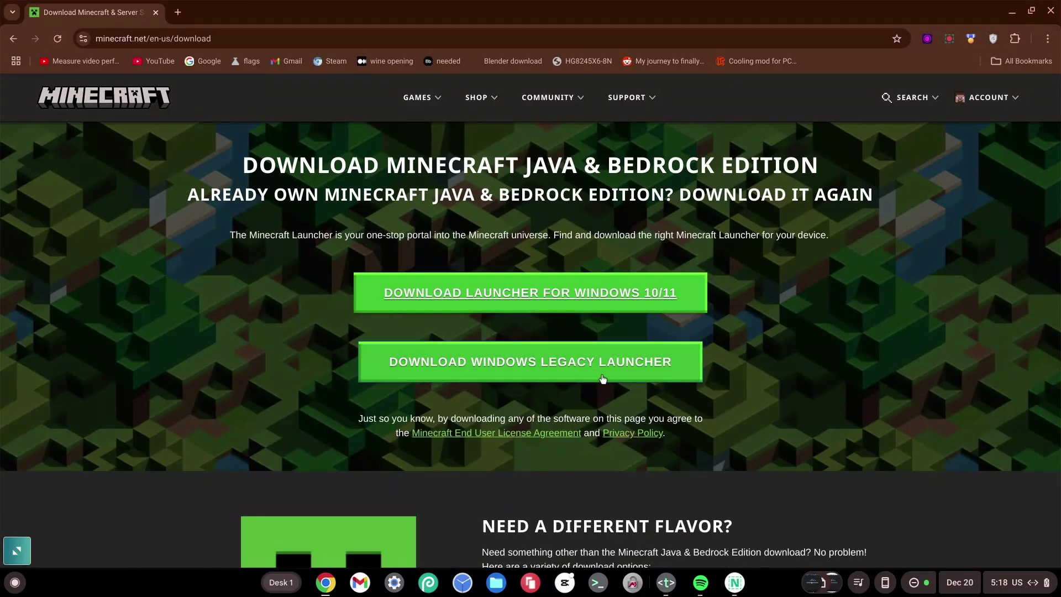
scroll(560, 336, down, 5)
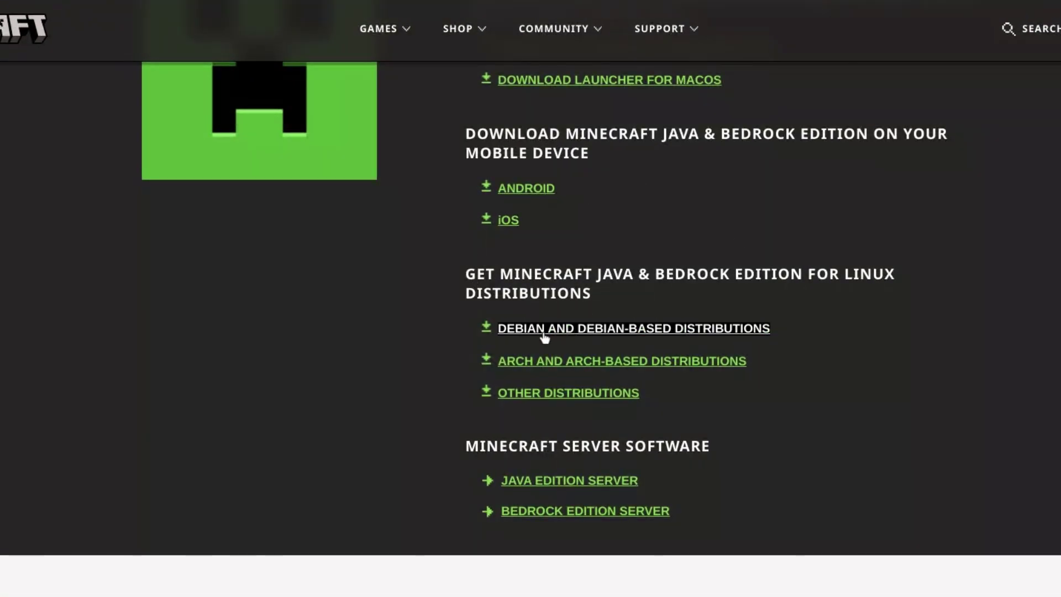
Download the Debian launcher and choose Linux files as the save location for Minecraft.deb
click(537, 332)
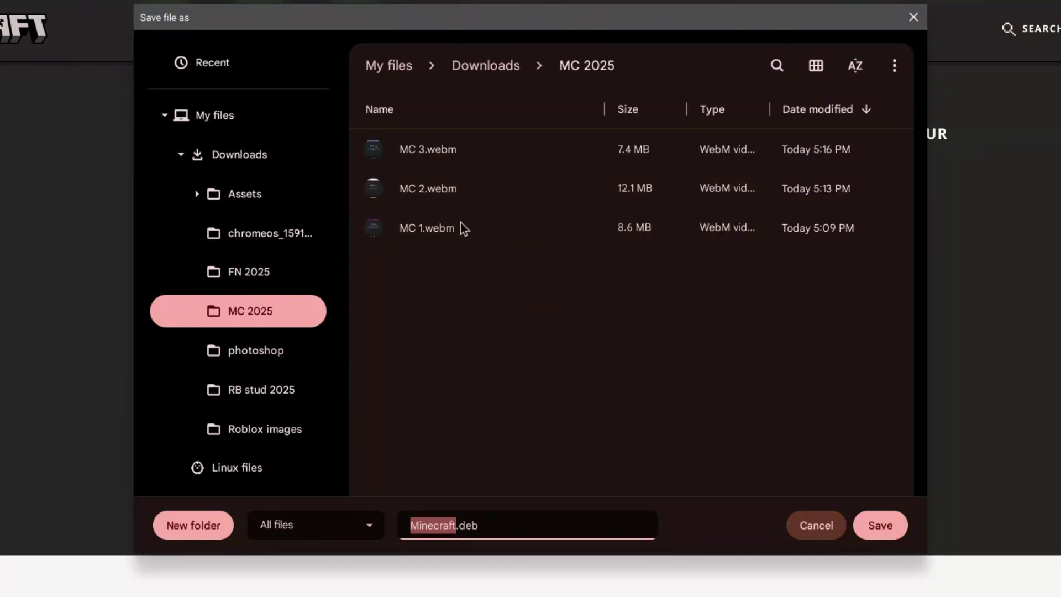
click(181, 156)
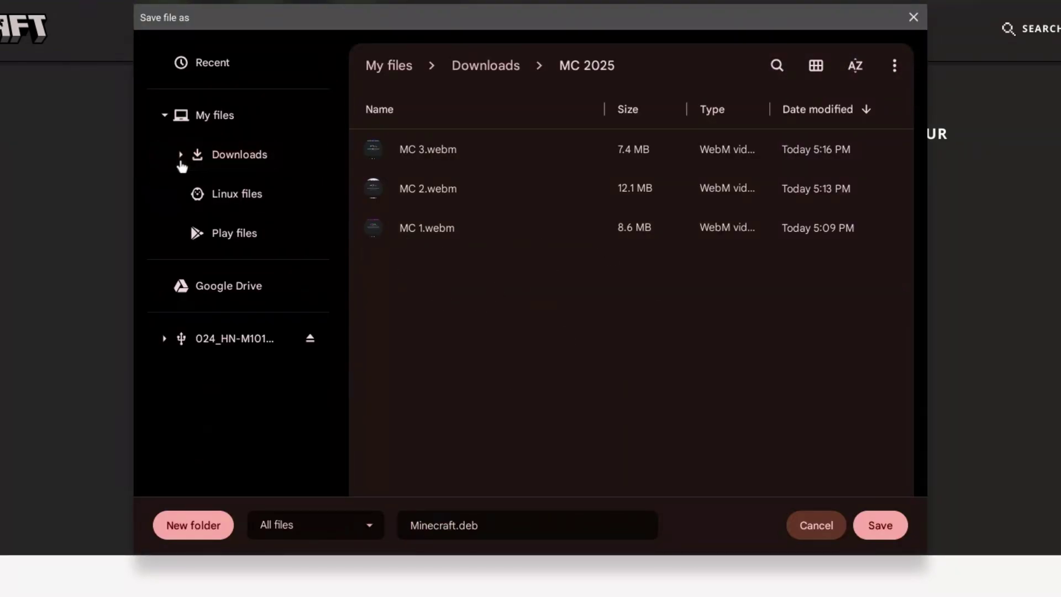
click(246, 201)
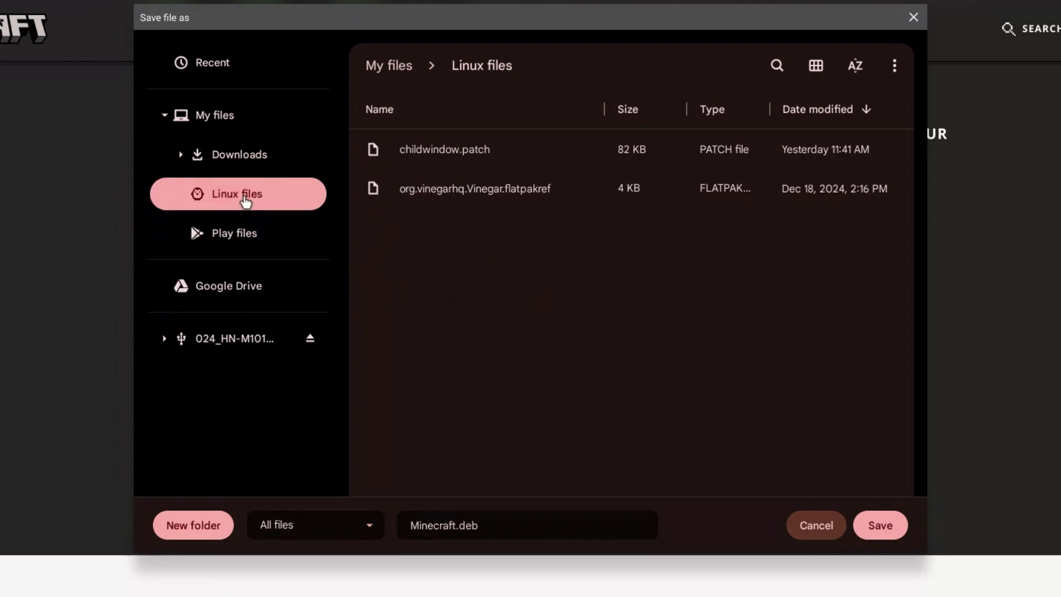
click(243, 160)
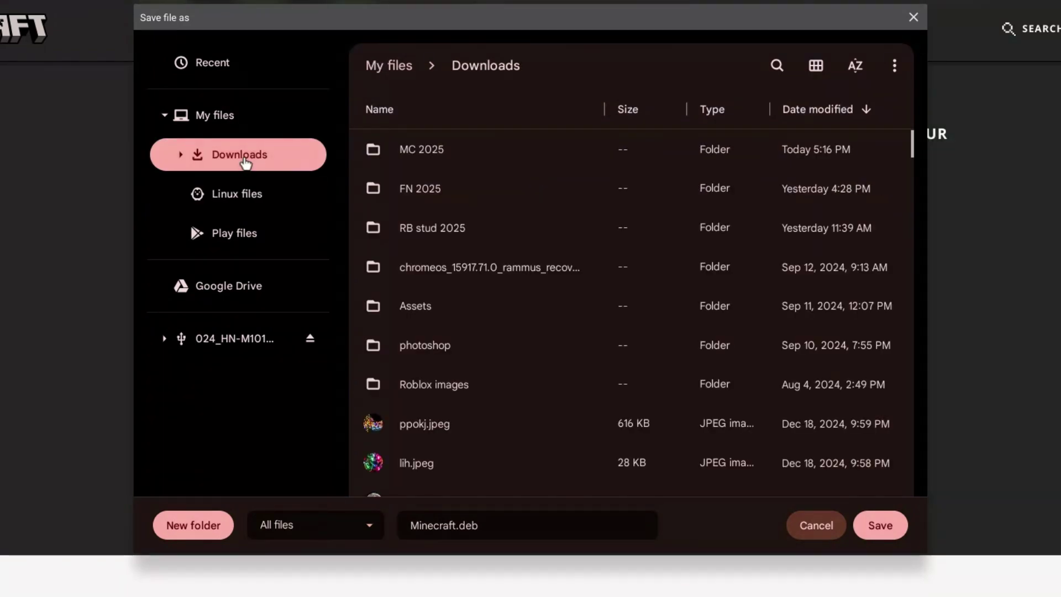
click(253, 205)
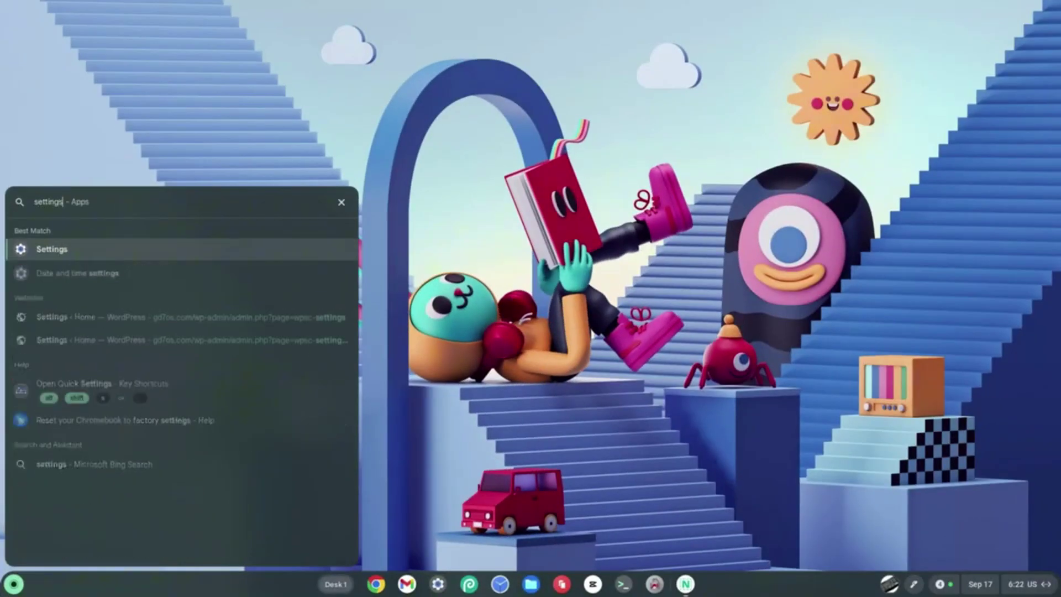
key(Return)
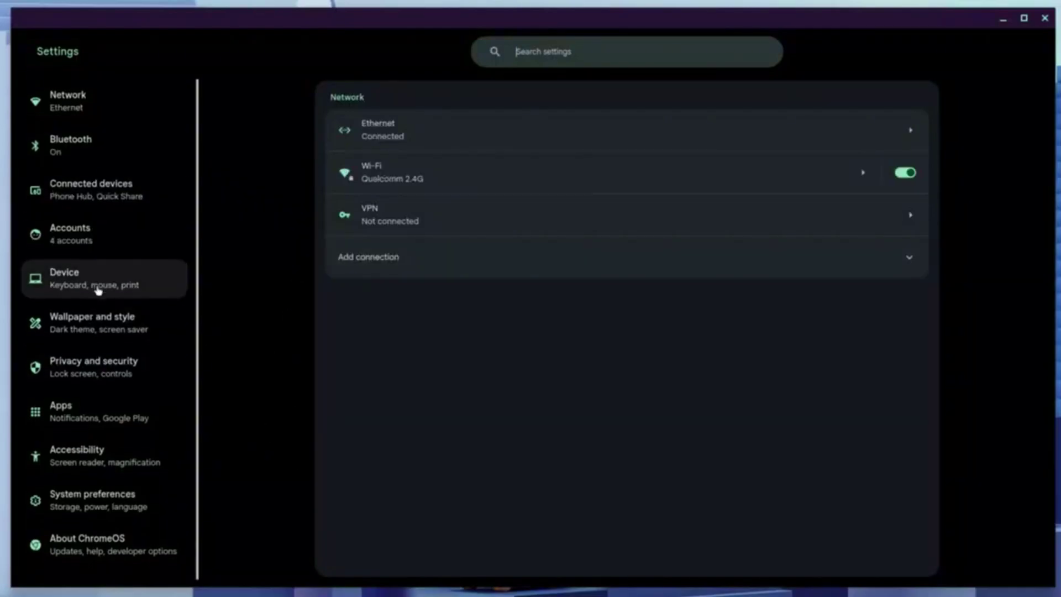
scroll(96, 357, down, 1)
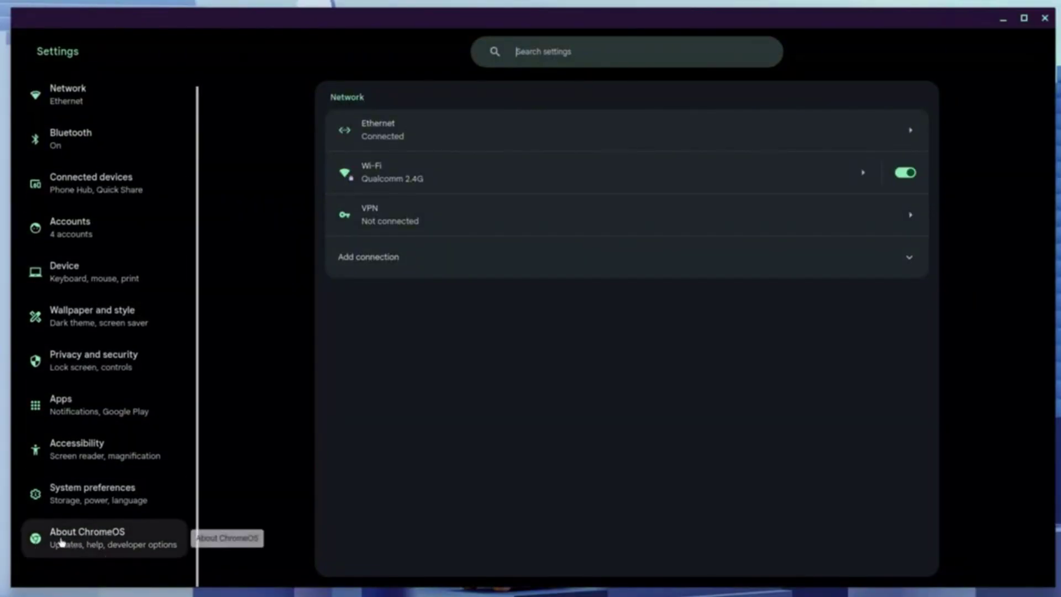
Go to About ChromeOS and locate the Linux development environment entry
click(100, 546)
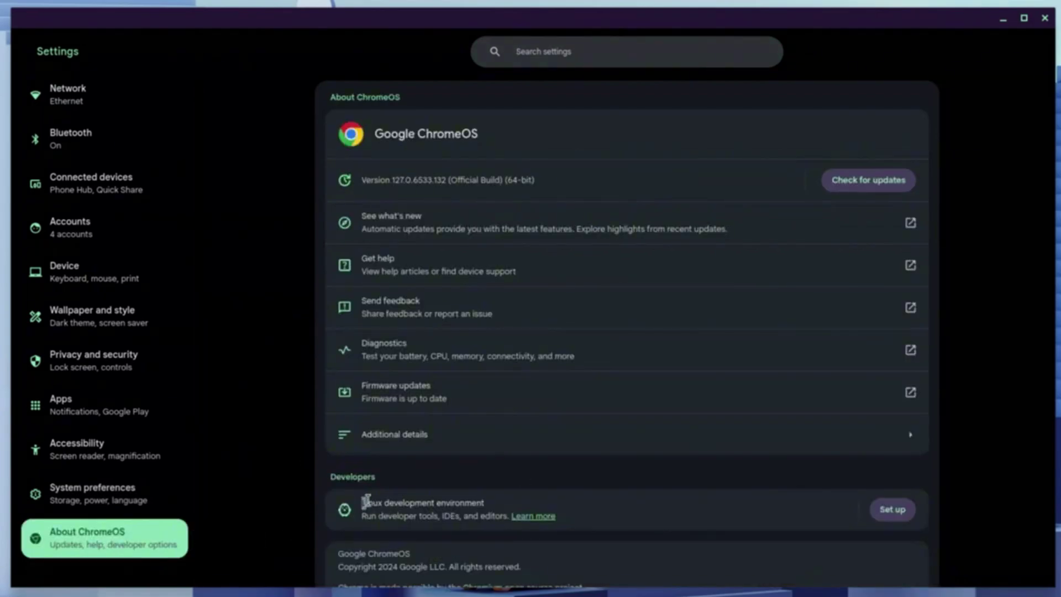
drag(364, 502, 491, 503)
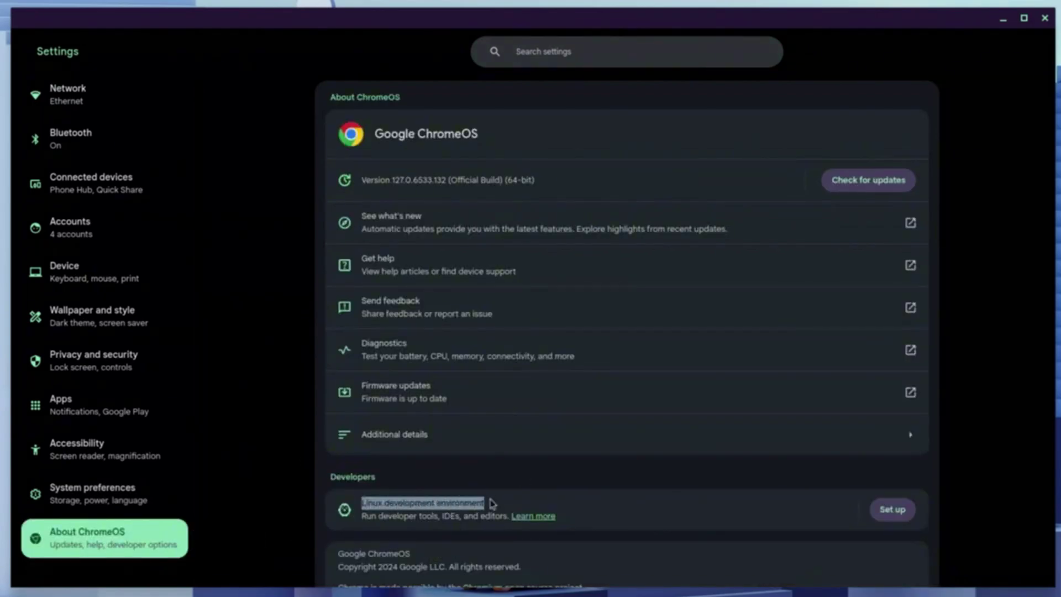
Set up Linux with an edited username and the recommended 10.0 GB disk, then install
click(893, 511)
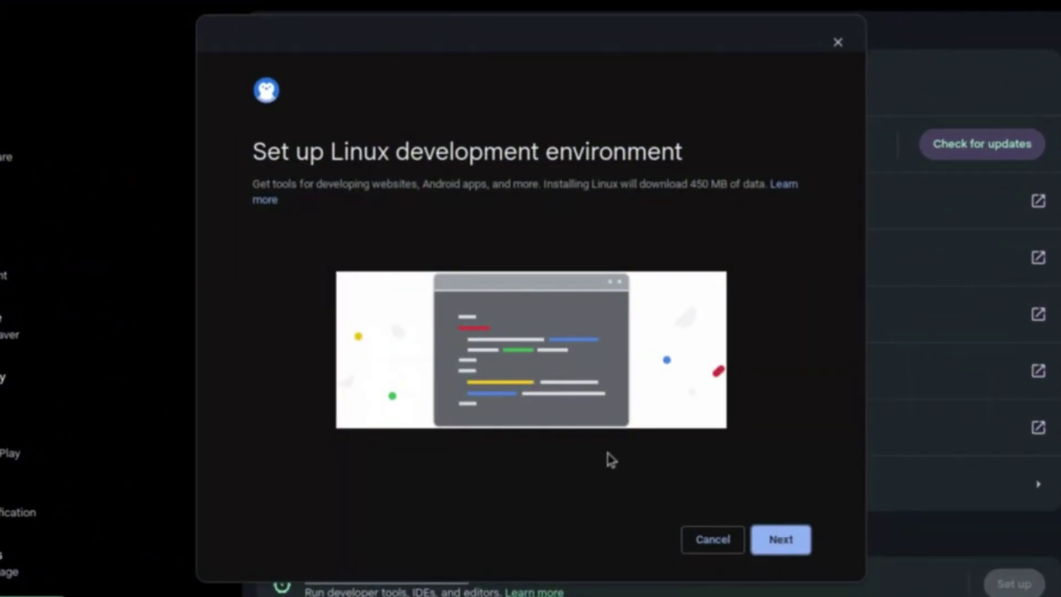
click(782, 540)
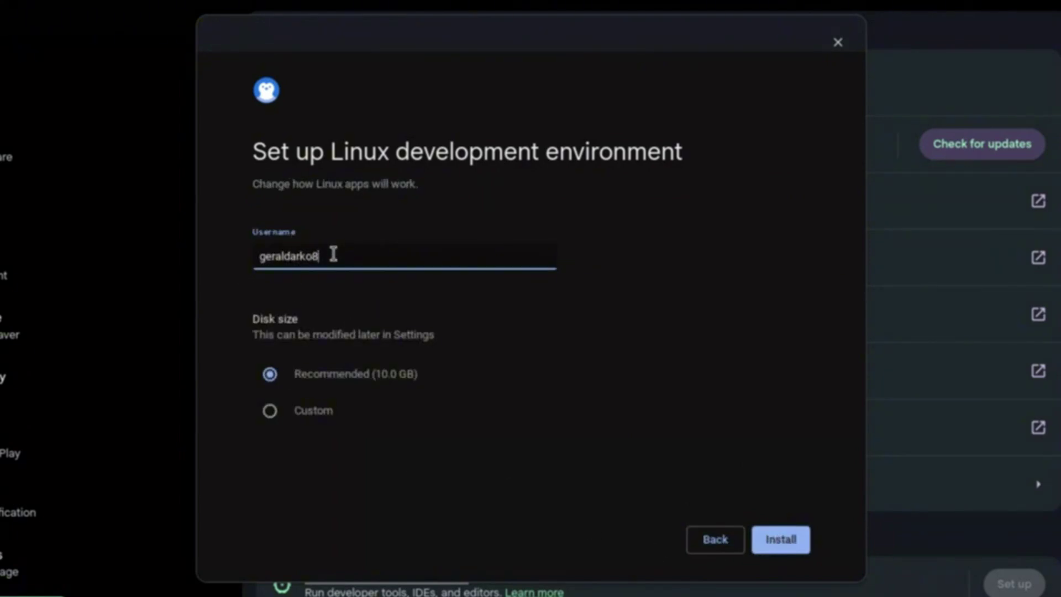
key(BackSpace)
key(BackSpace)
key(BackSpace)
key(BackSpace)
key(BackSpace)
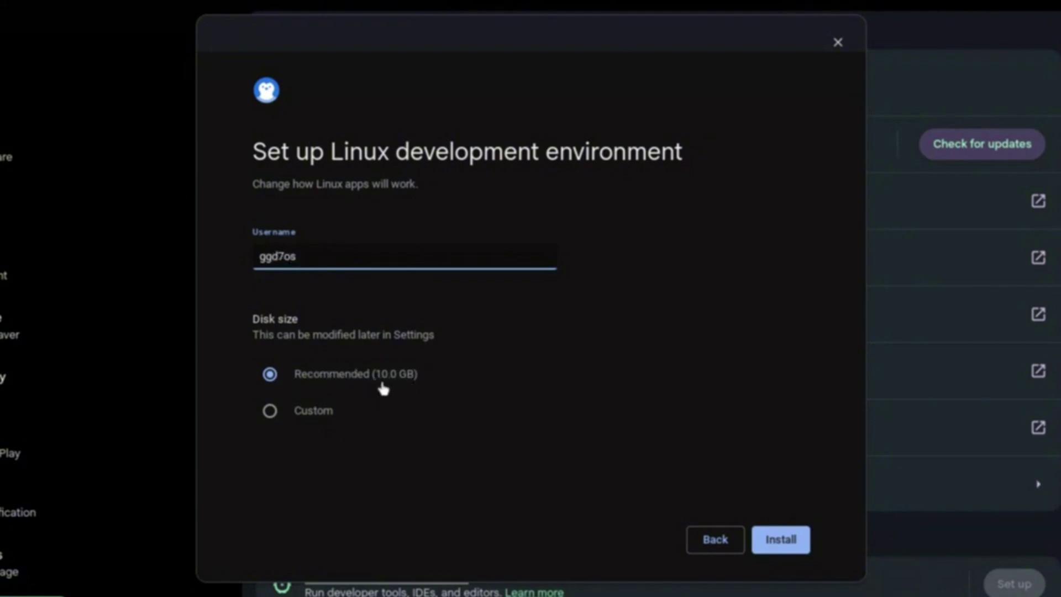
click(771, 545)
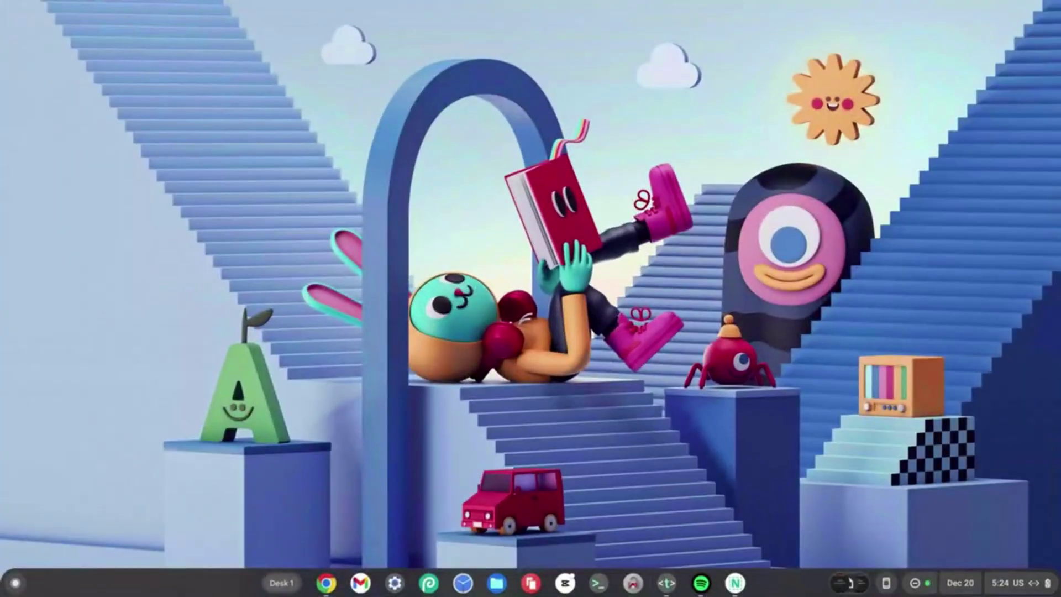
Launch the Terminal app and start a shell in the penguin container
click(15, 583)
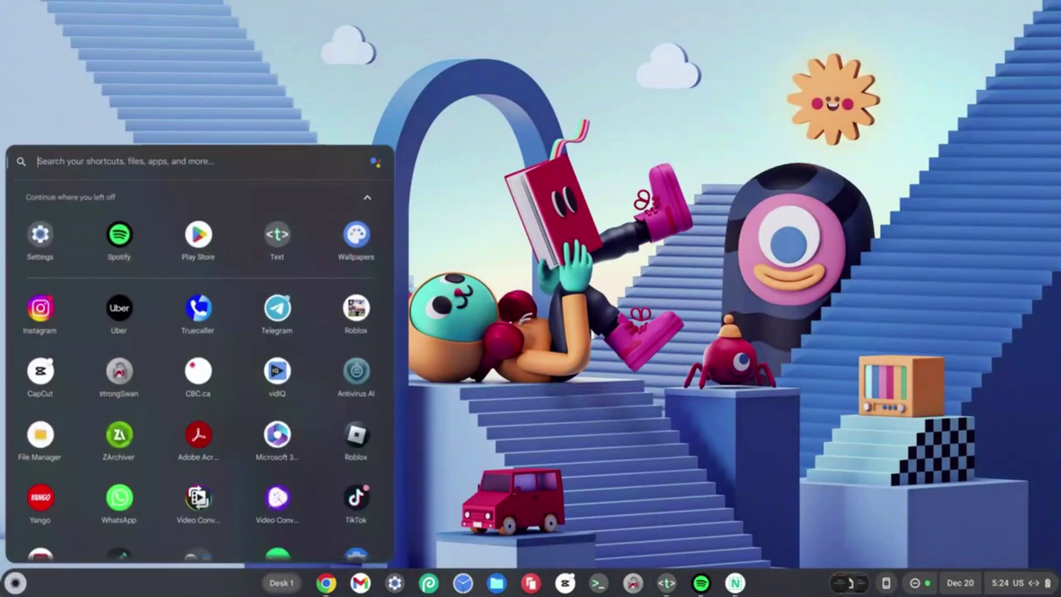
text(terminal)
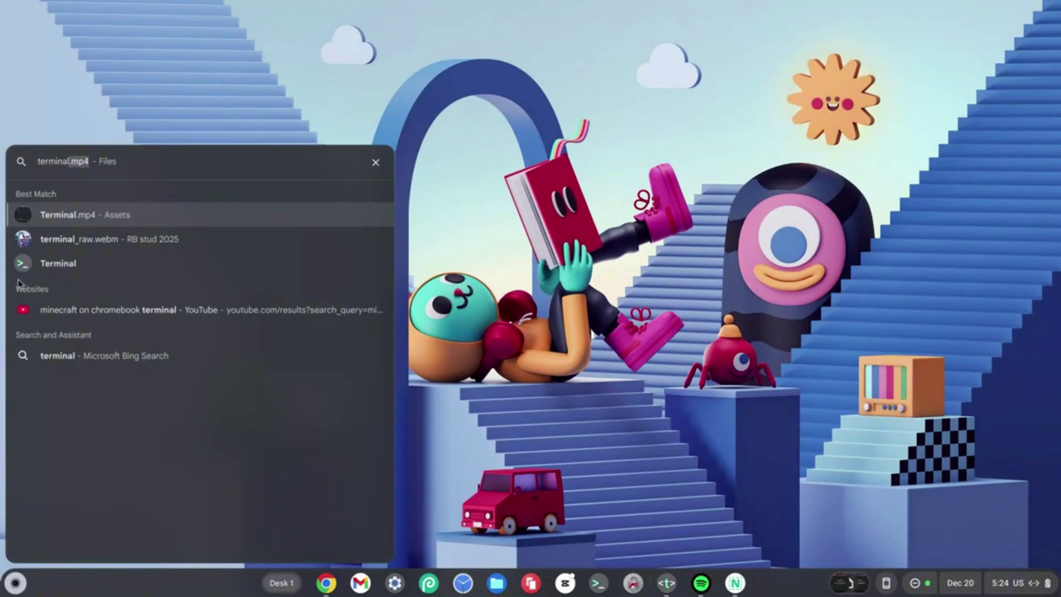
click(48, 270)
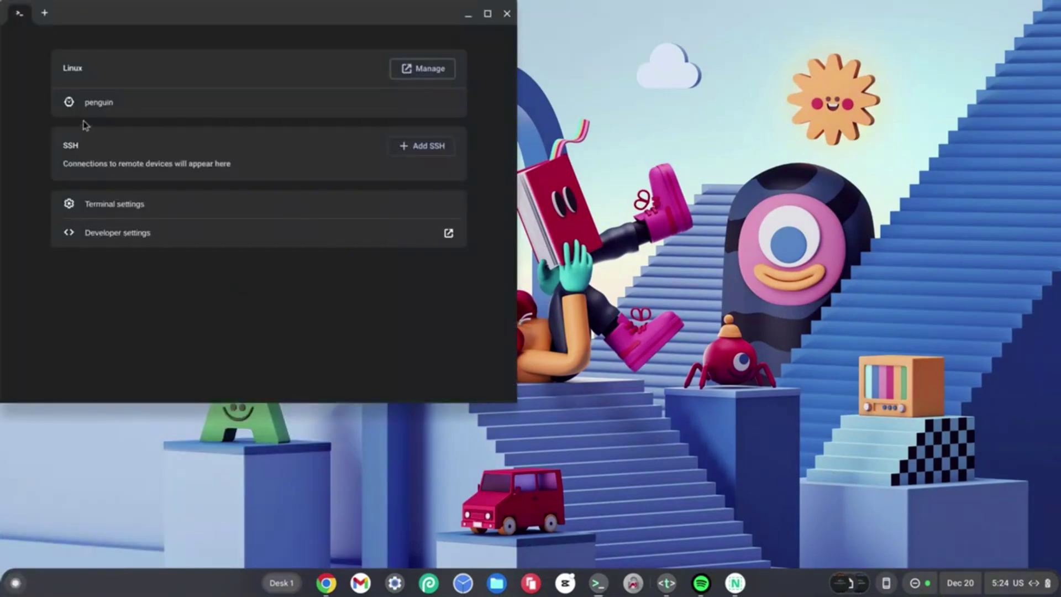
click(109, 107)
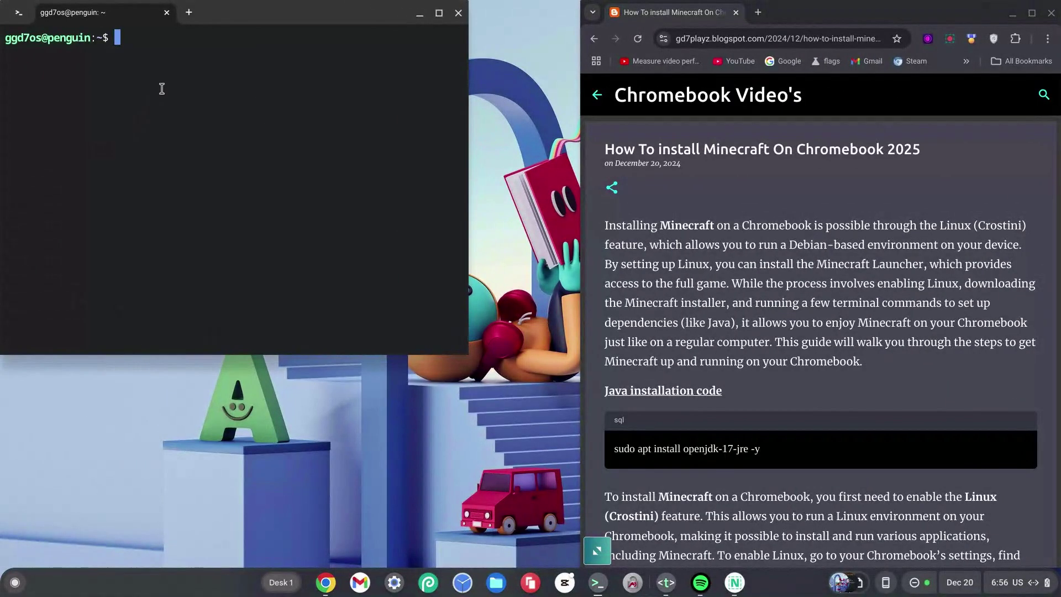
text(c)
text(at )
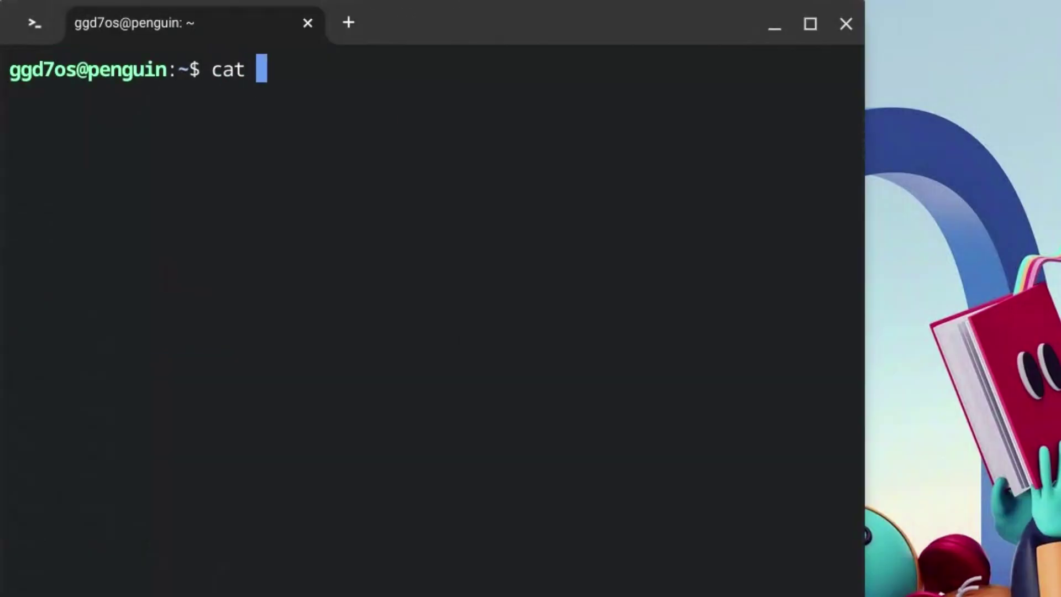
text(/etc)
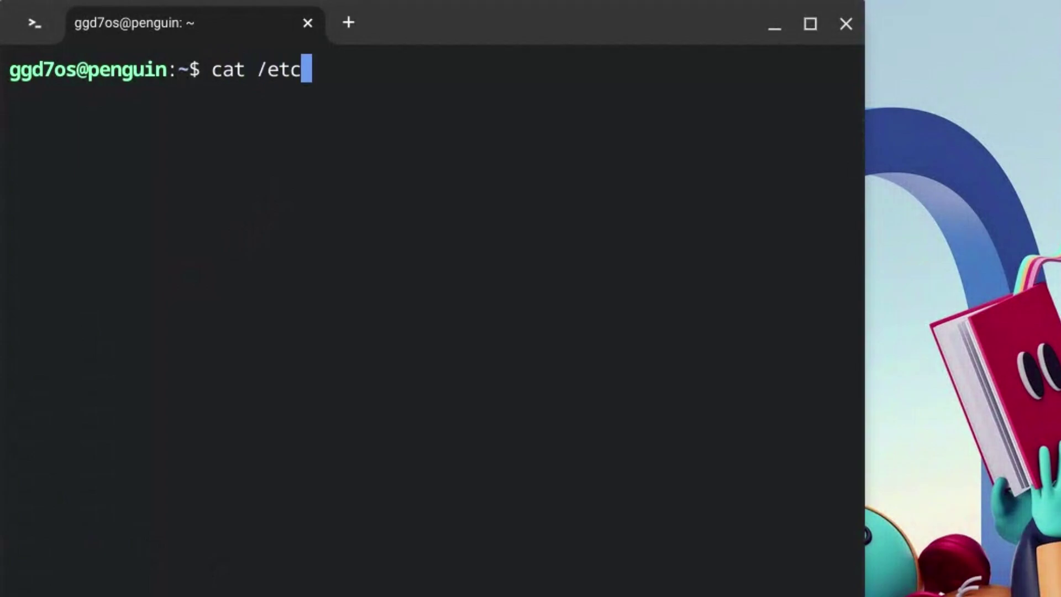
text(/debian_version)
Check /etc/debian_version shows 12.8, then run sudo apt update and sudo apt upgrade
key(Return)
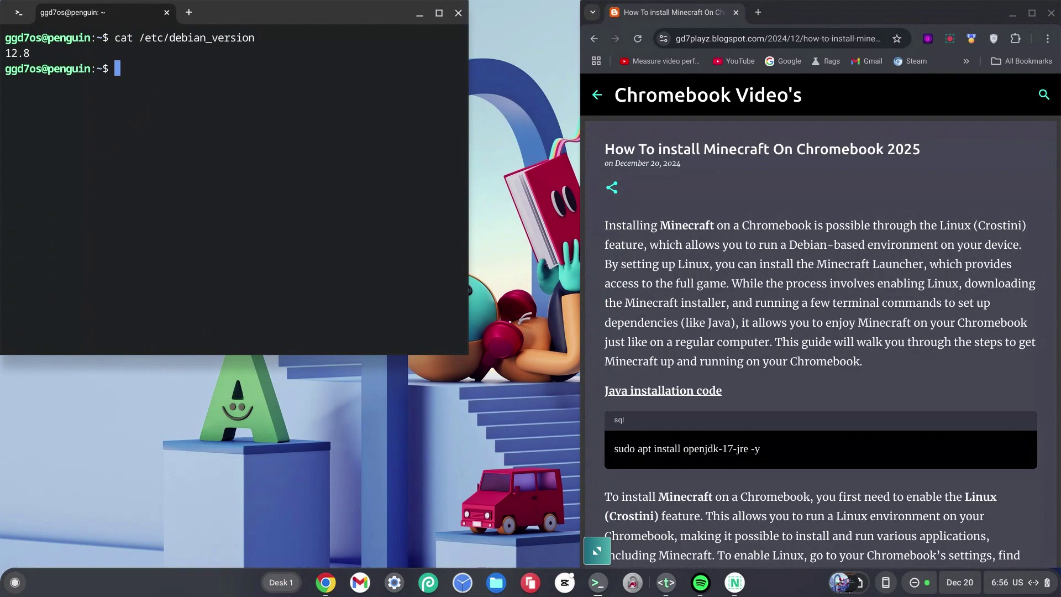
text(sud)
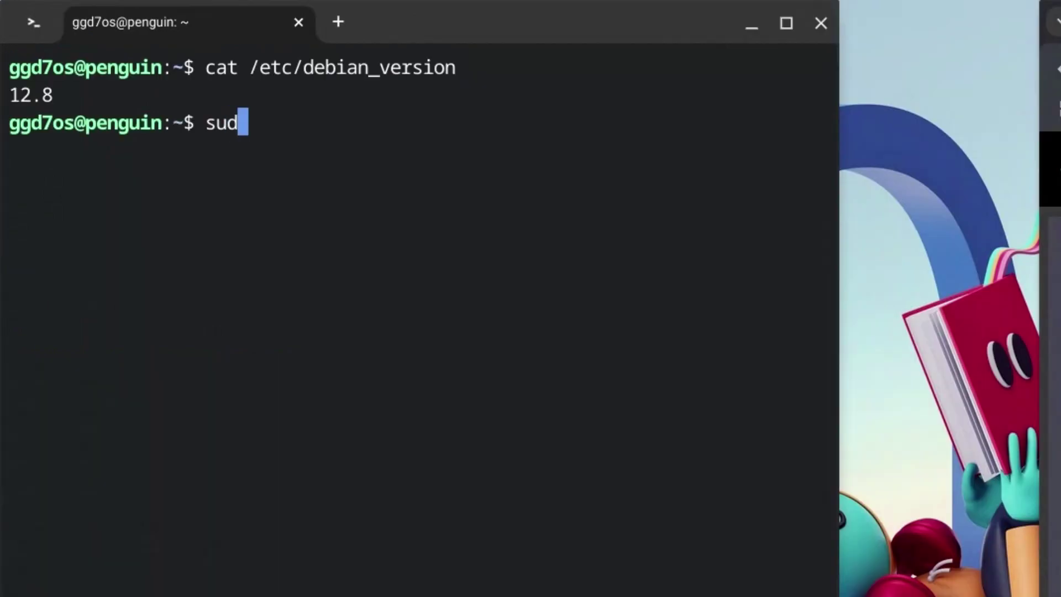
text(o apt)
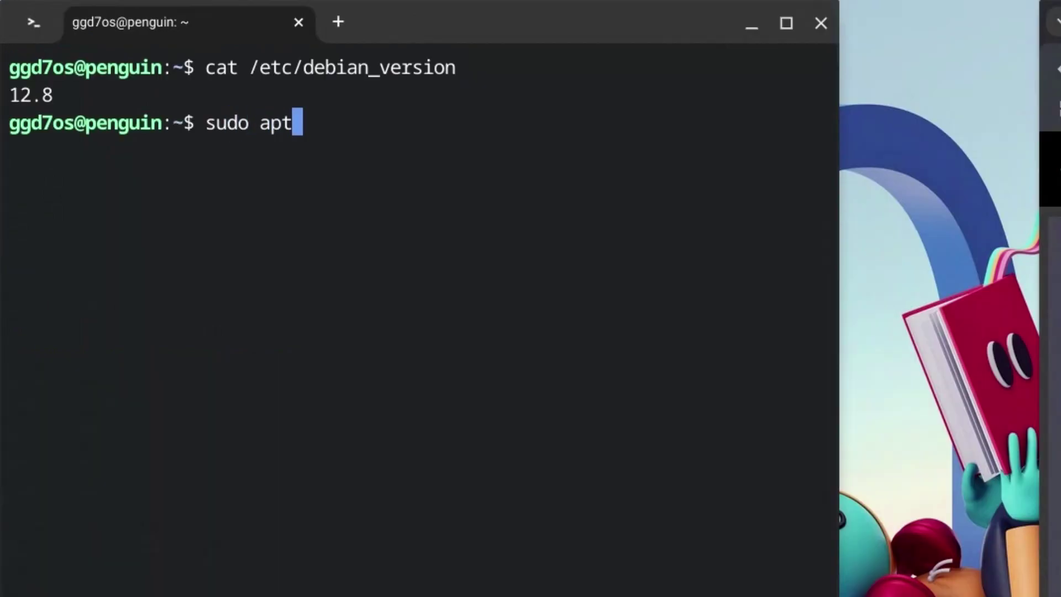
text( update)
key(Return)
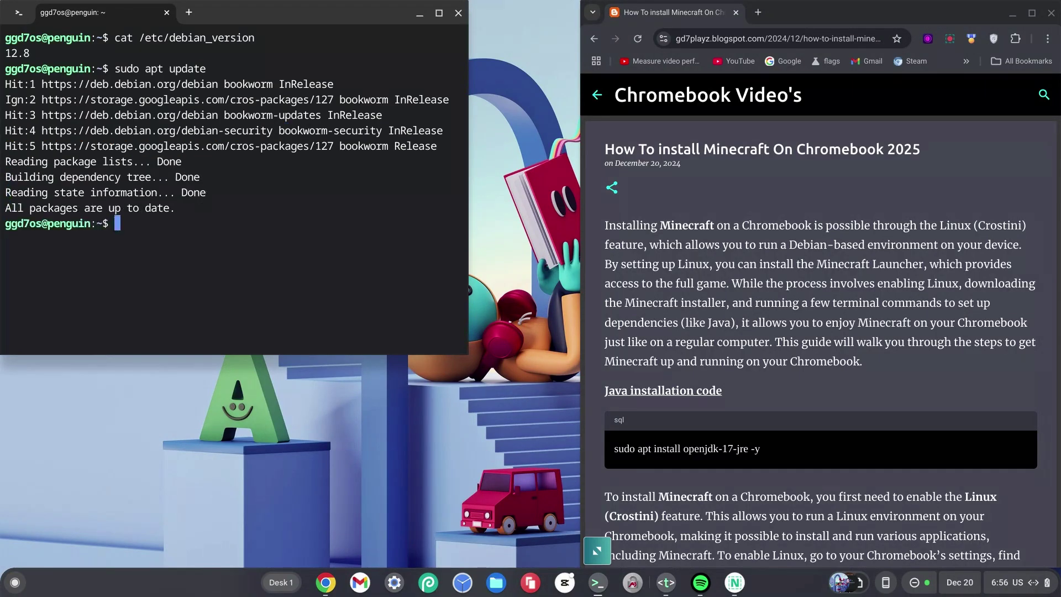
text(su)
text(do )
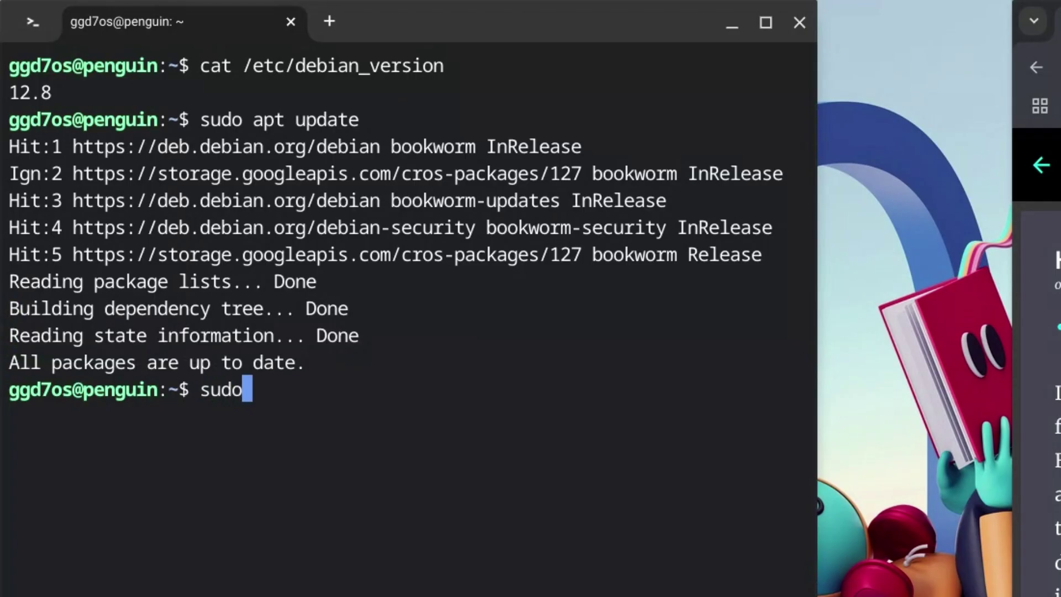
text(apt)
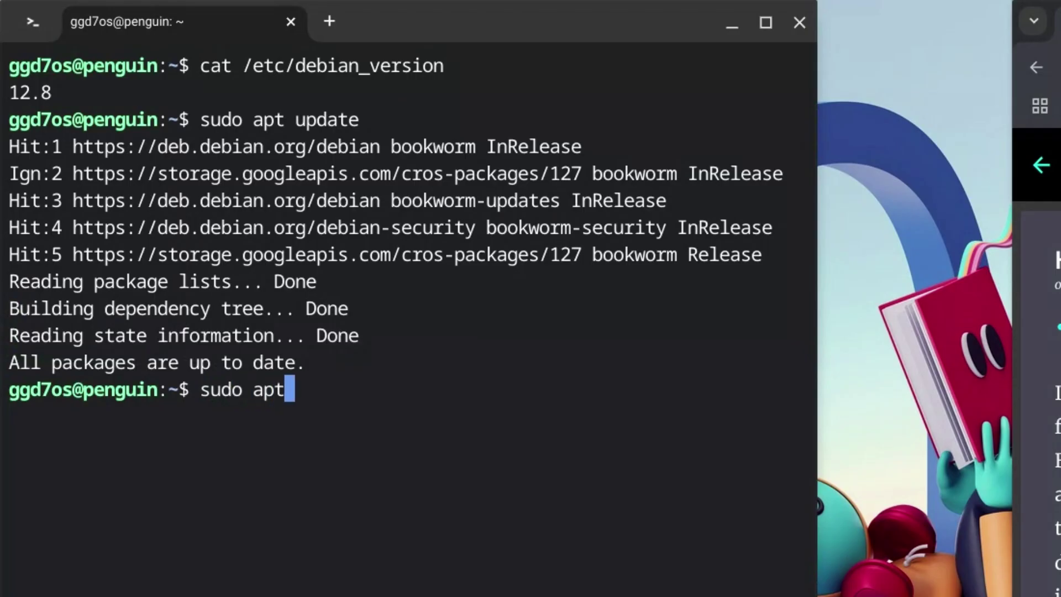
text( upgrad)
text(e)
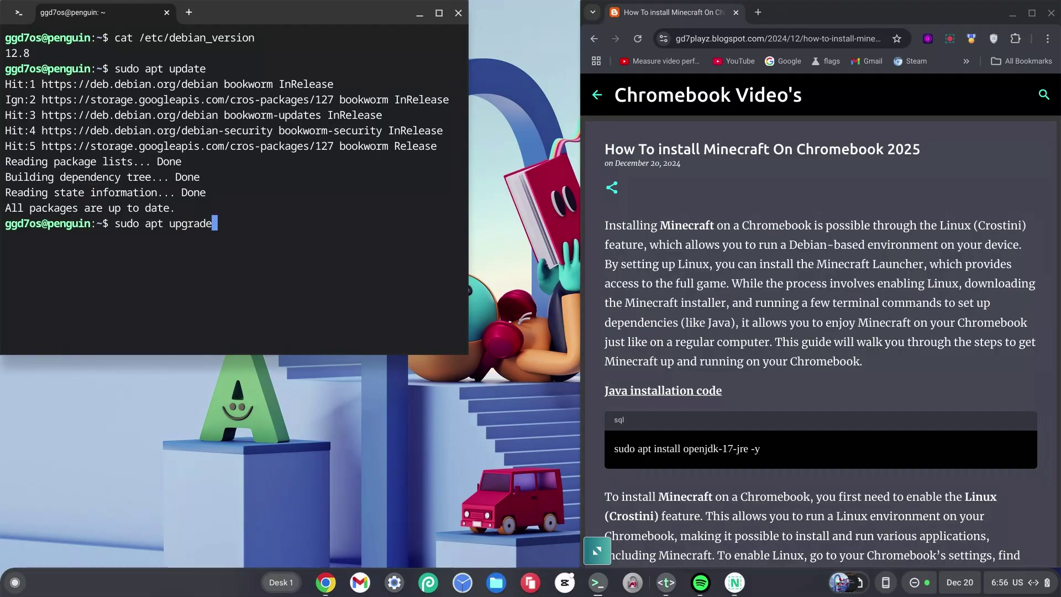
key(Return)
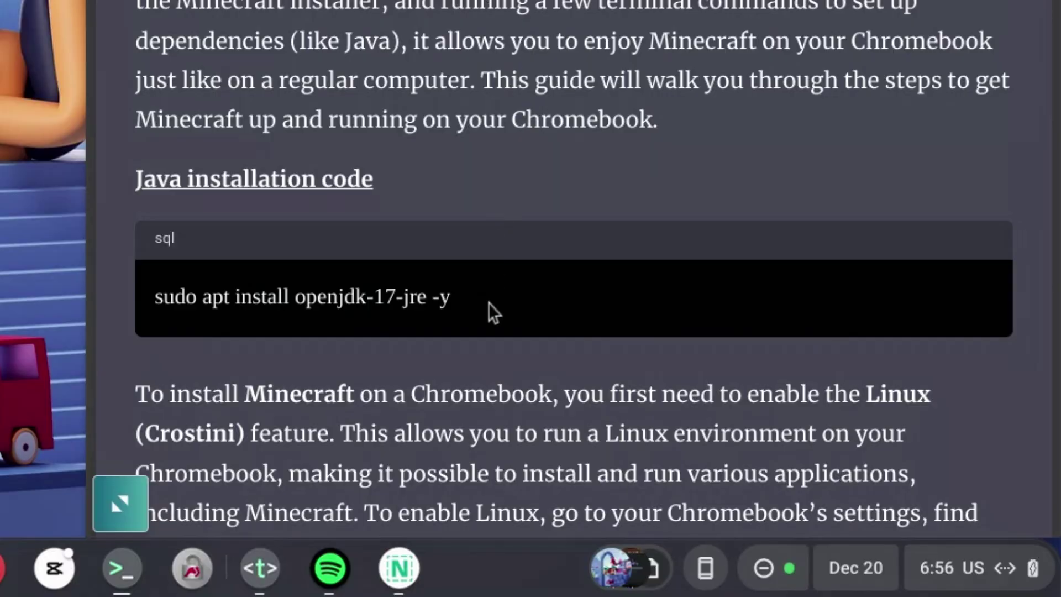
Paste and run the guide's 'sudo apt install openjdk-17-jre -y' command
drag(462, 293, 144, 319)
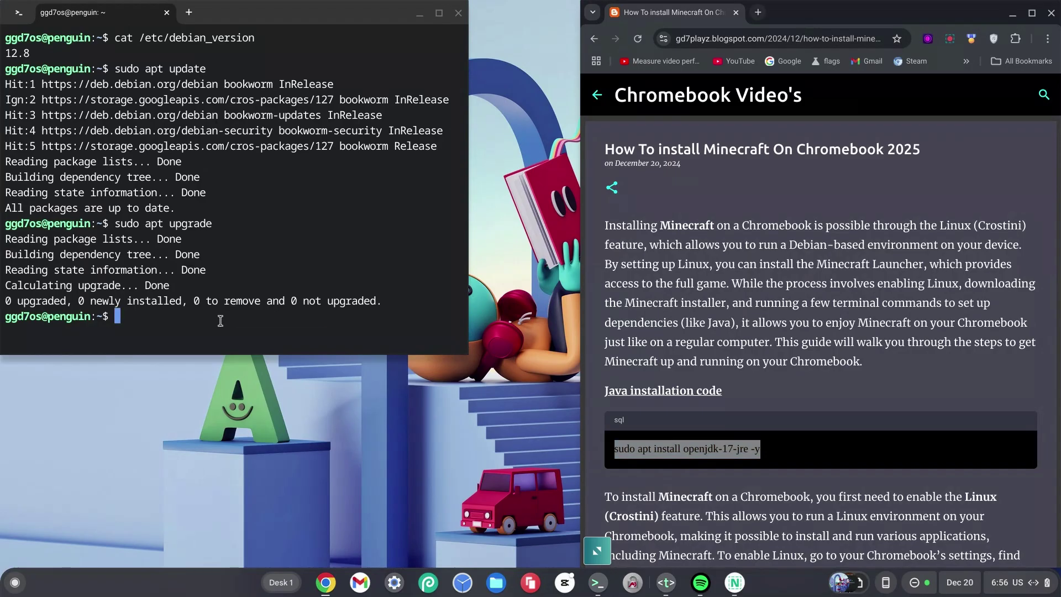
right_click(221, 321)
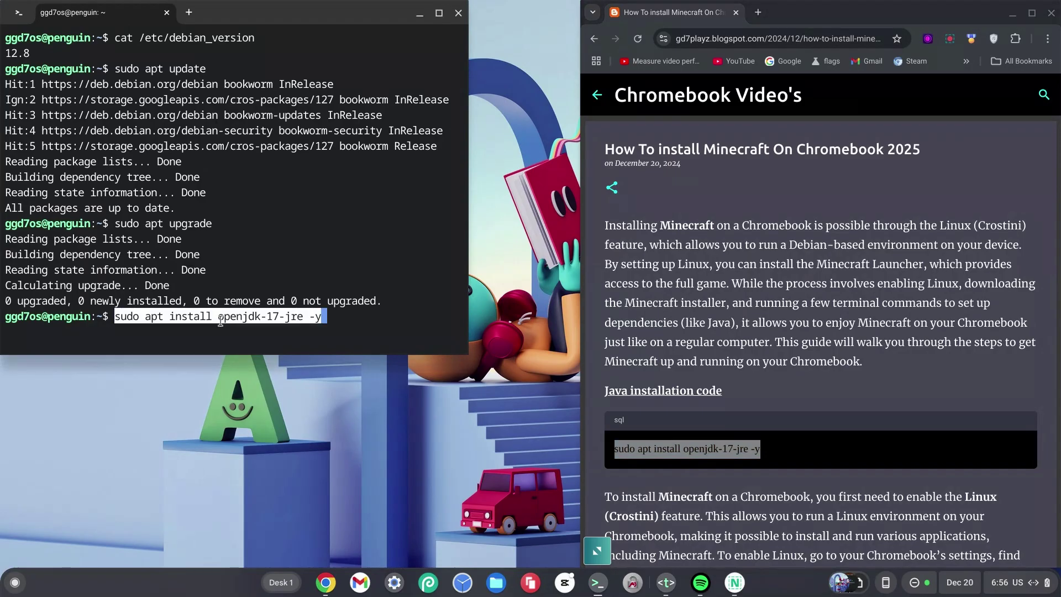
key(Return)
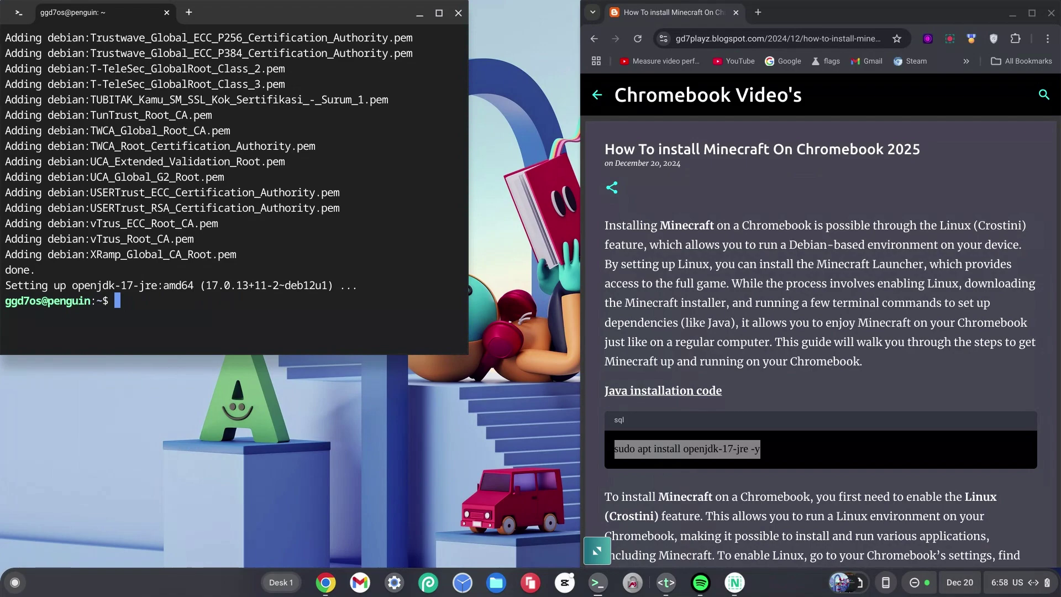
text(s)
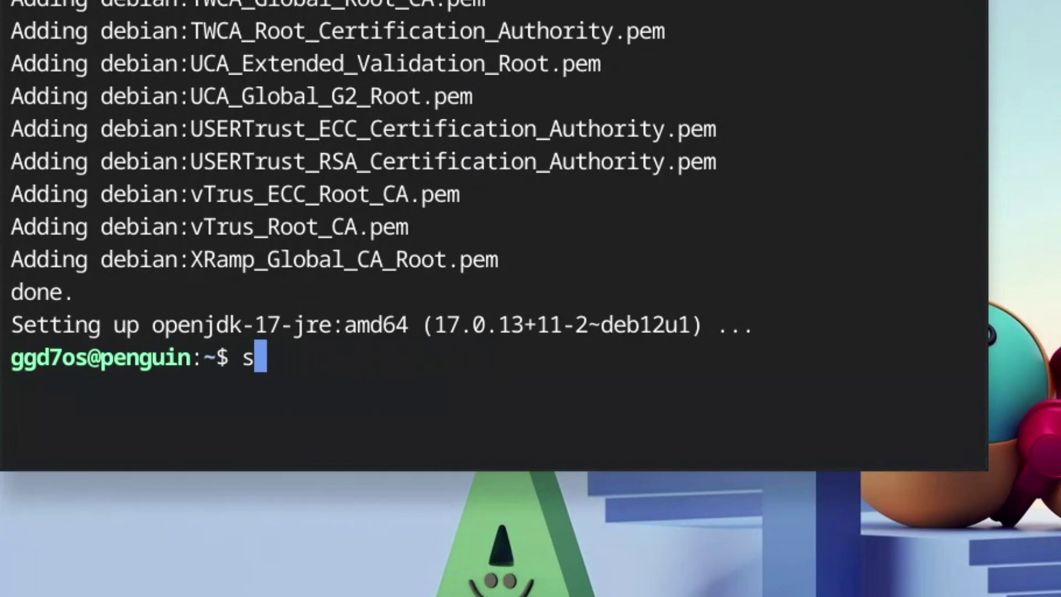
text(udo )
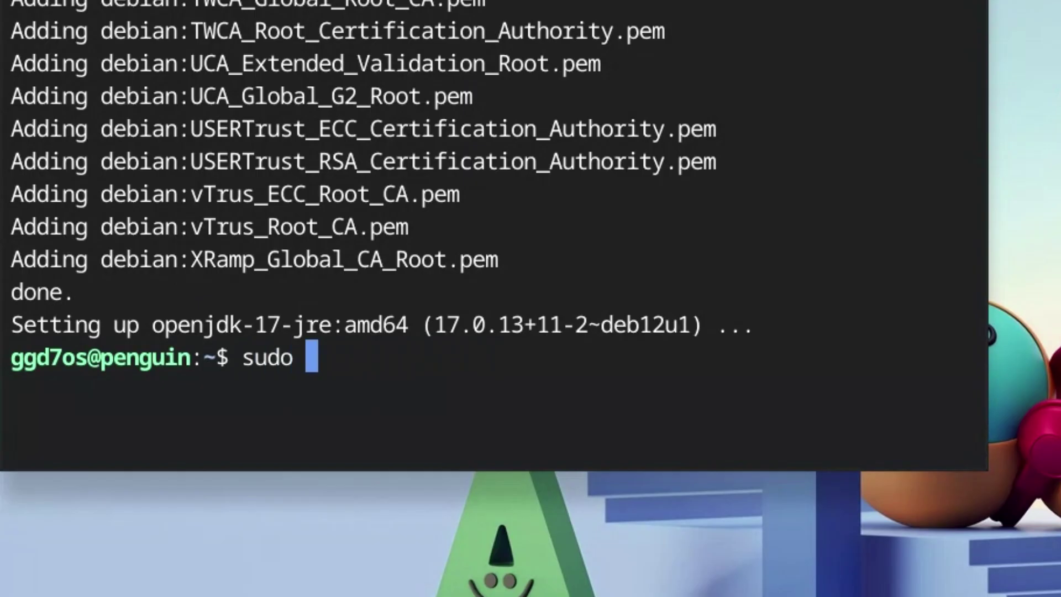
text(dpkg )
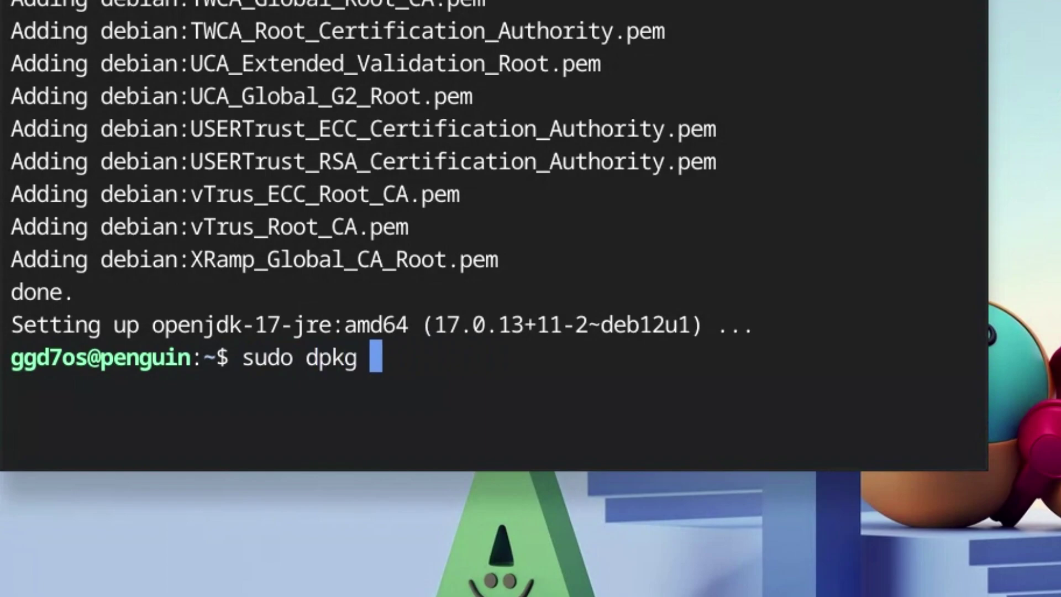
text(-i)
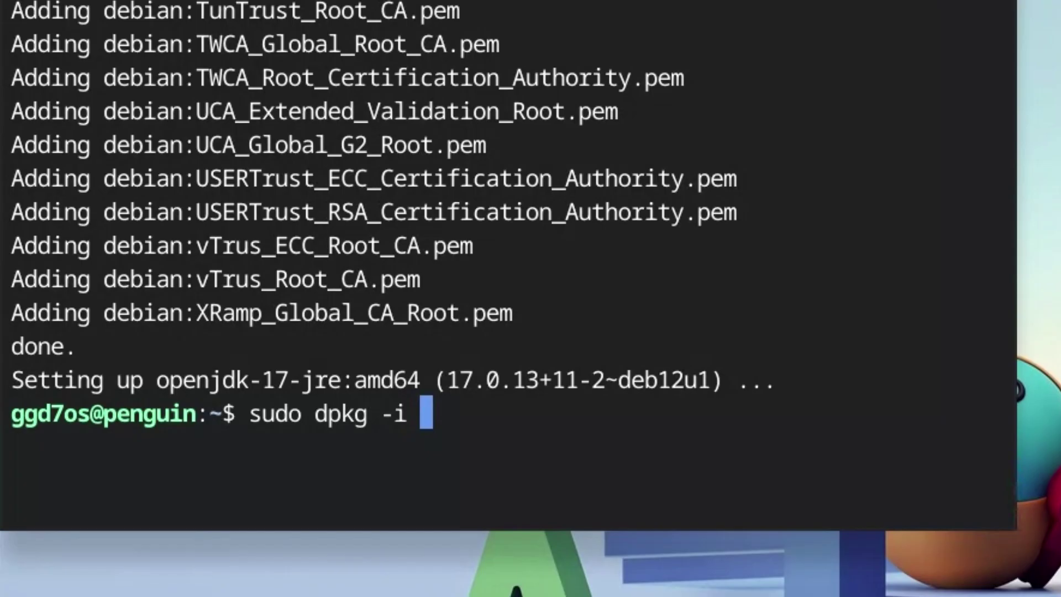
text(Mi)
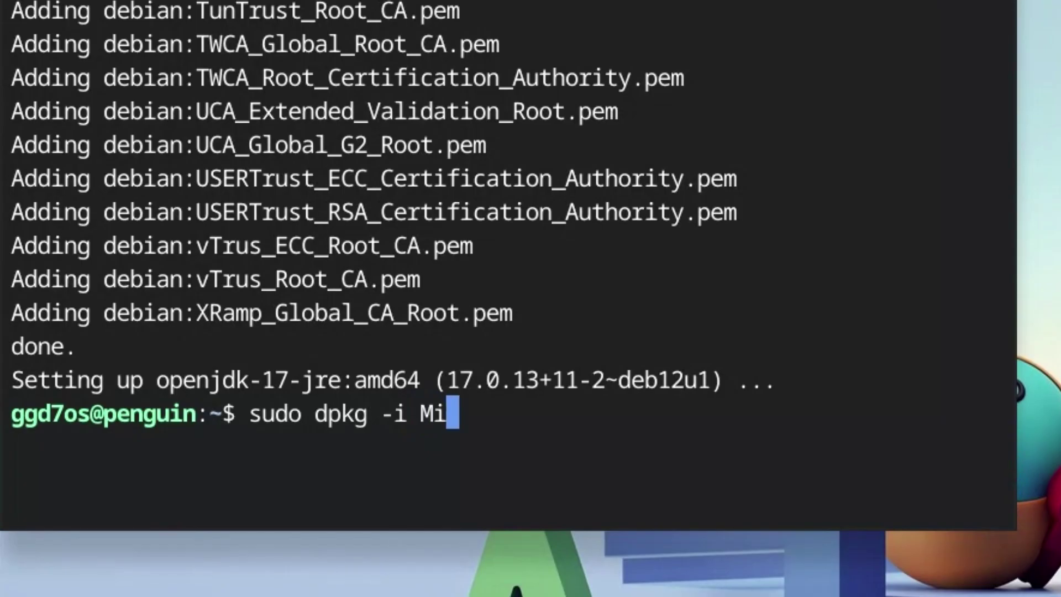
text(necraft)
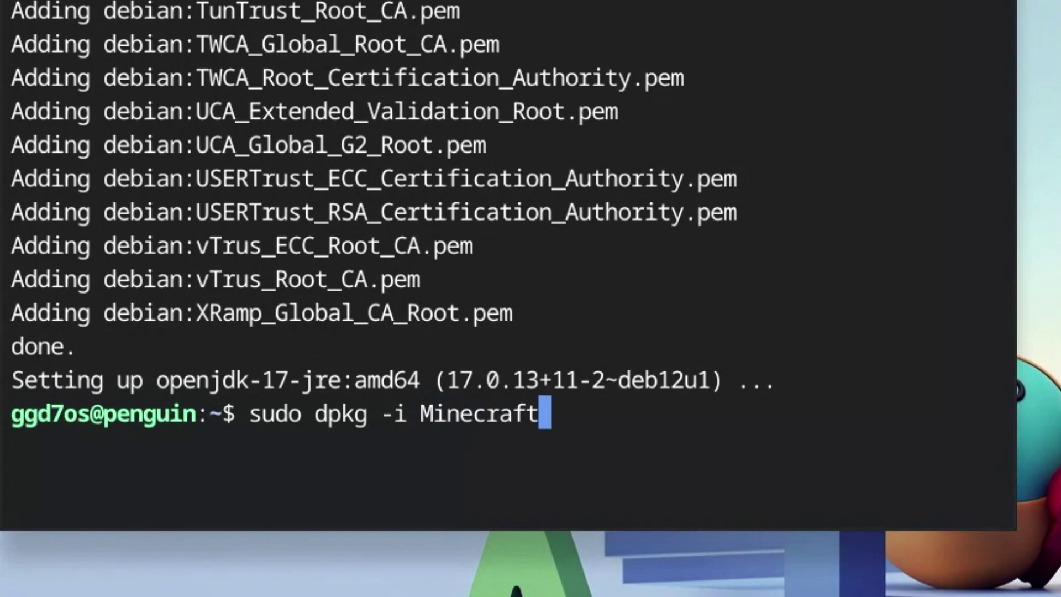
text(.deb)
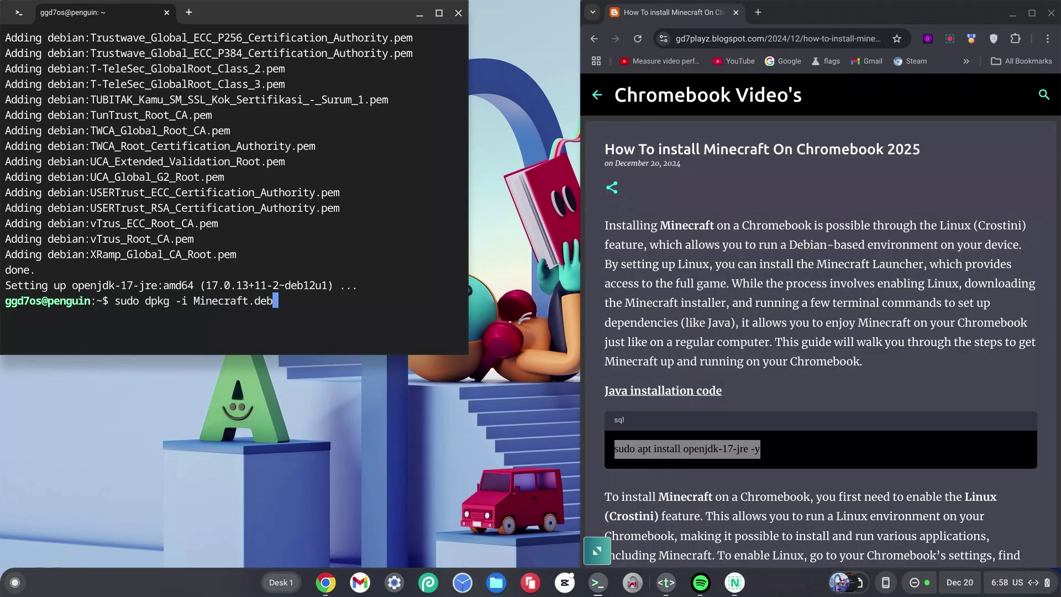
Run sudo dpkg -i Minecraft.deb, which unpacks but reports missing dependencies
key(Return)
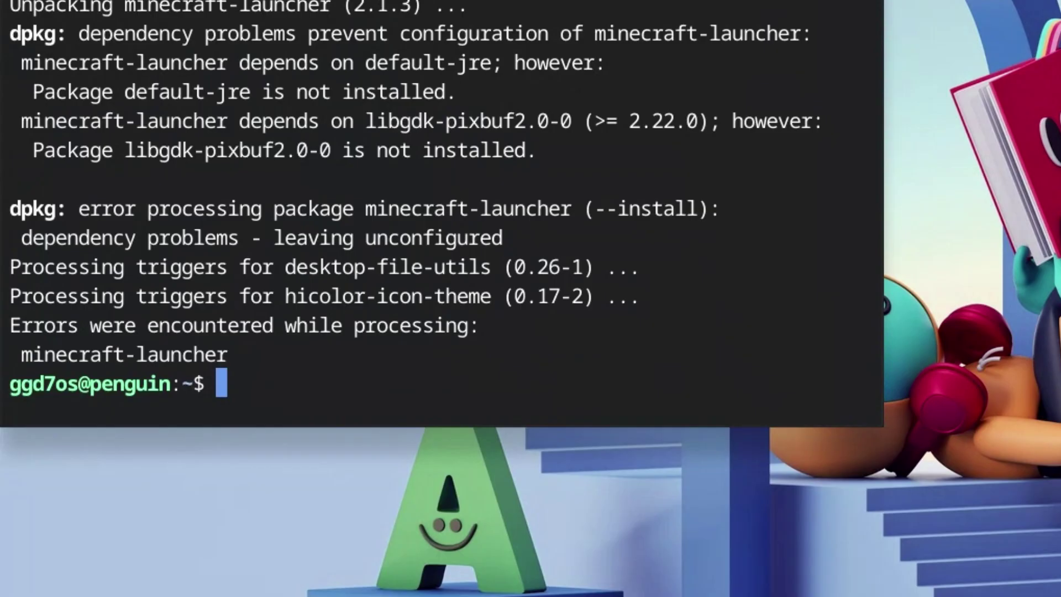
text(sudo apt -)
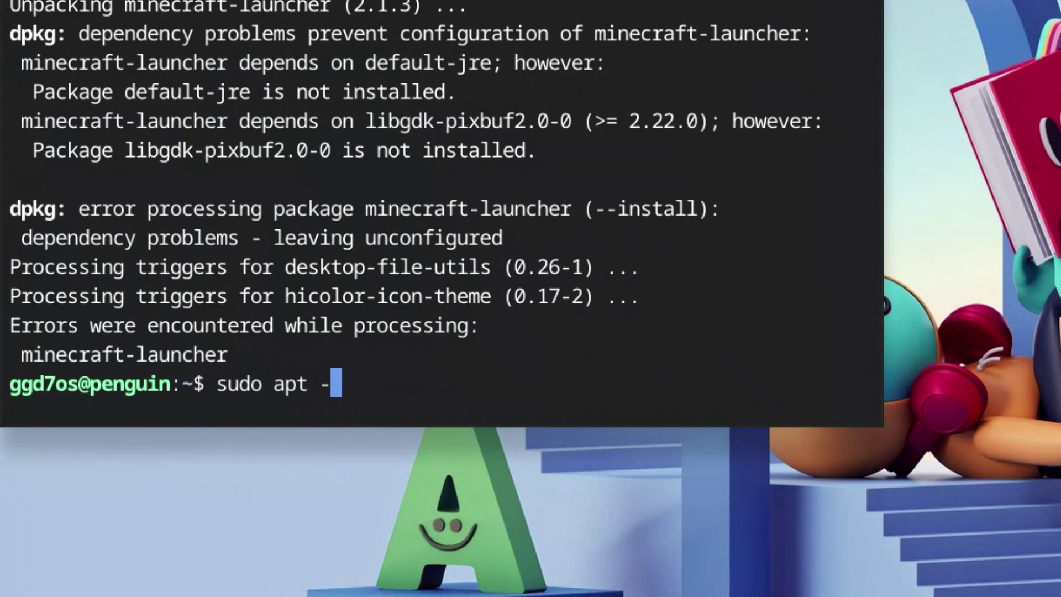
text(f )
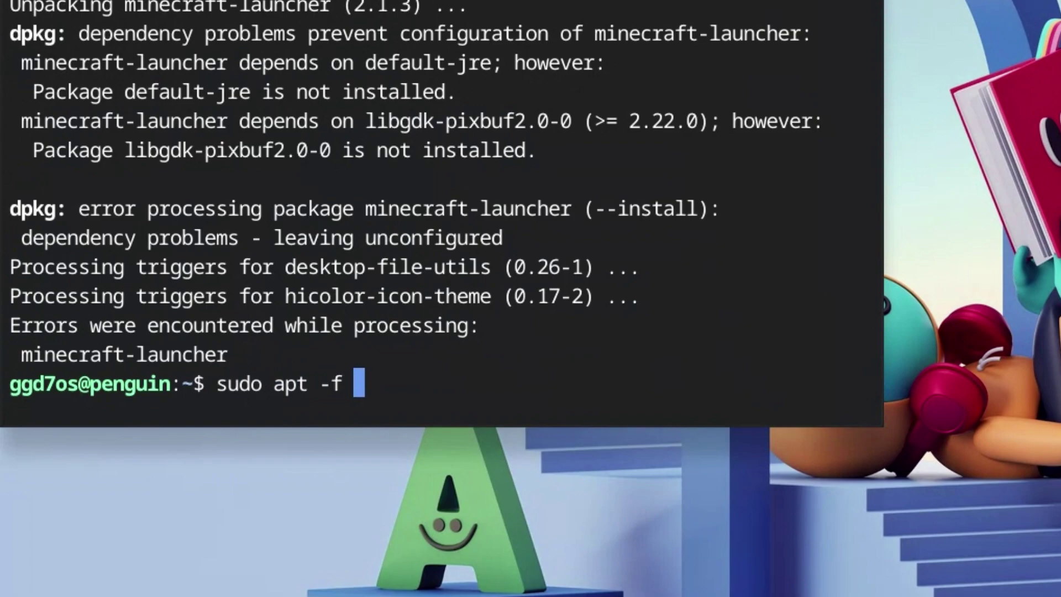
text(insta)
text(ll)
Run sudo apt -f install and answer y to pull in default-jre and libgdk-pixbuf
key(Return)
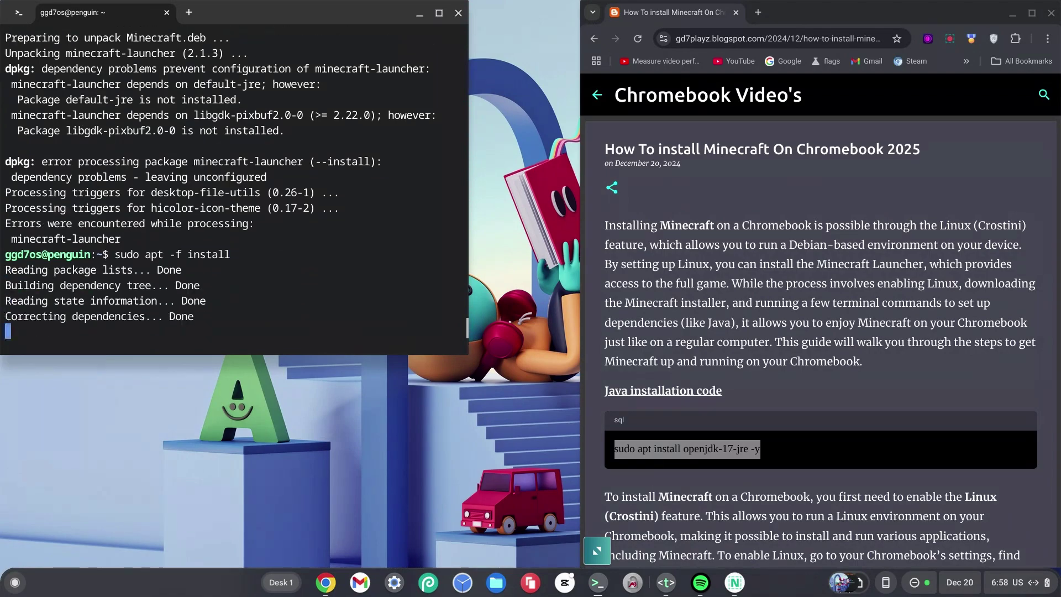
text(y)
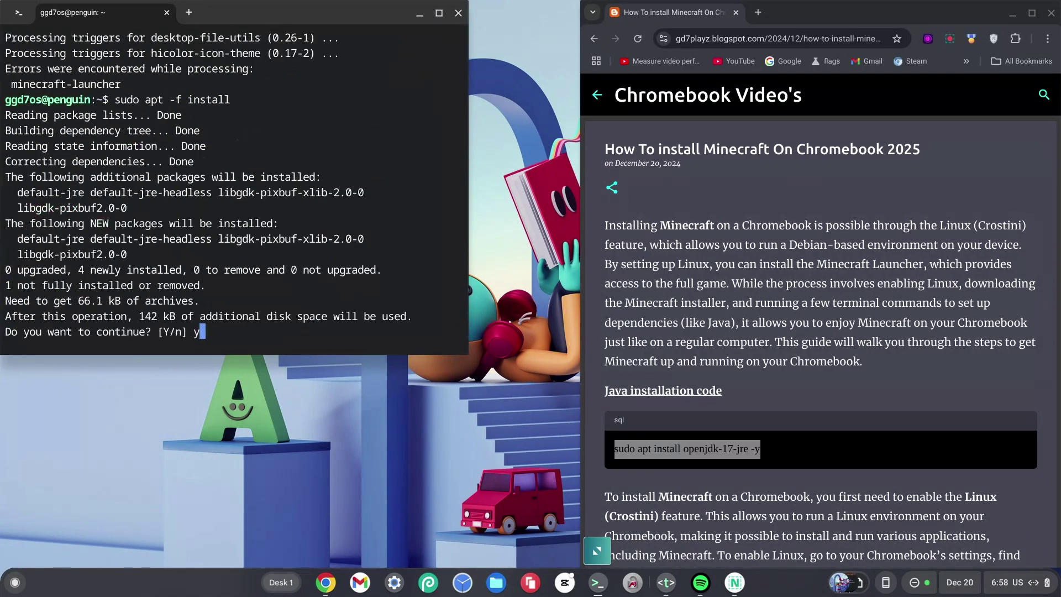
key(Return)
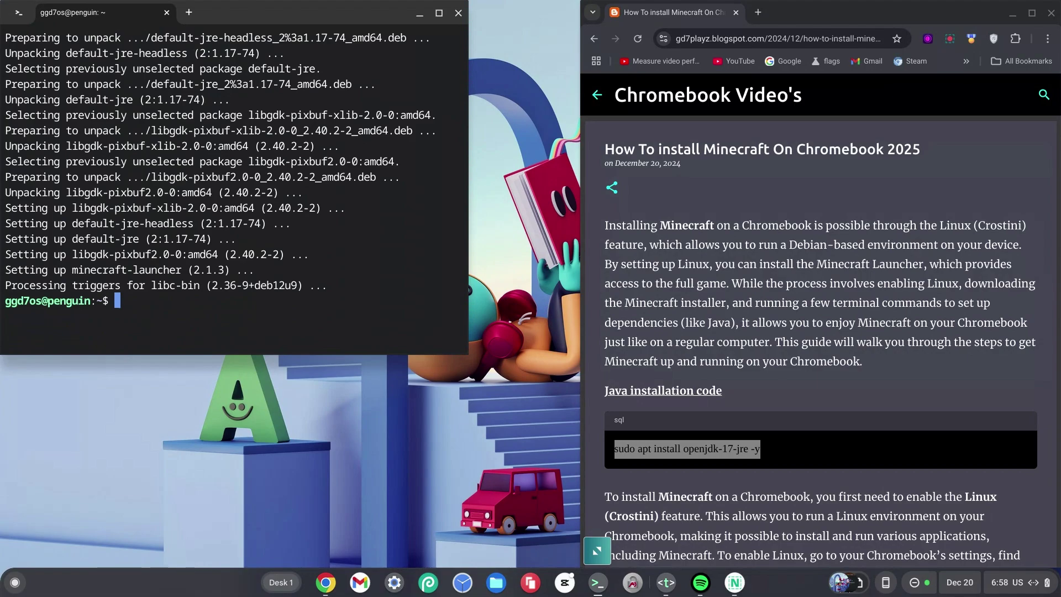
text(minecraft-launcher)
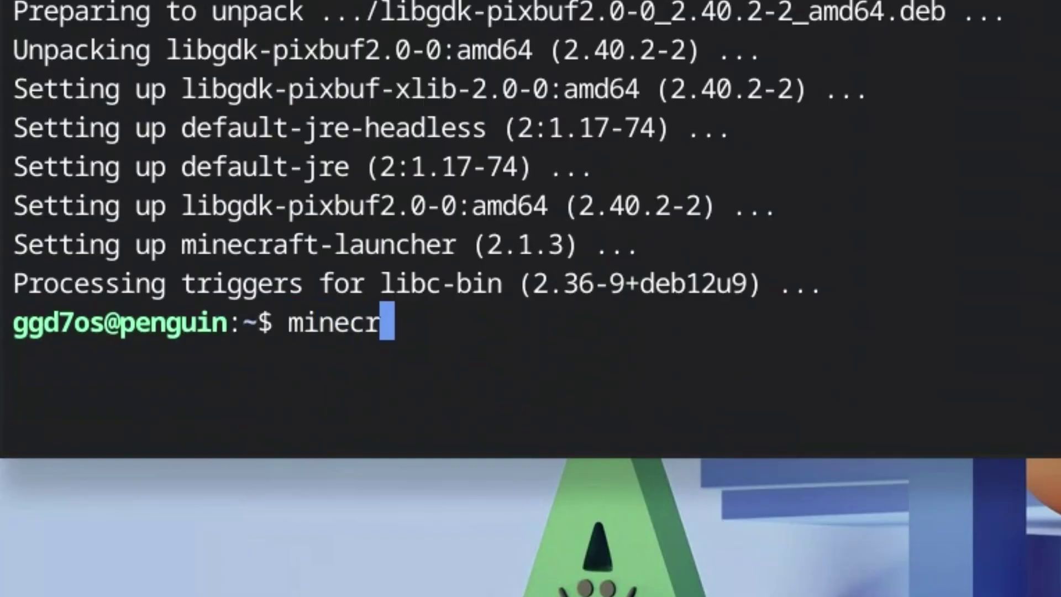
Run minecraft-launcher from the terminal and sign in with the Microsoft account
key(Return)
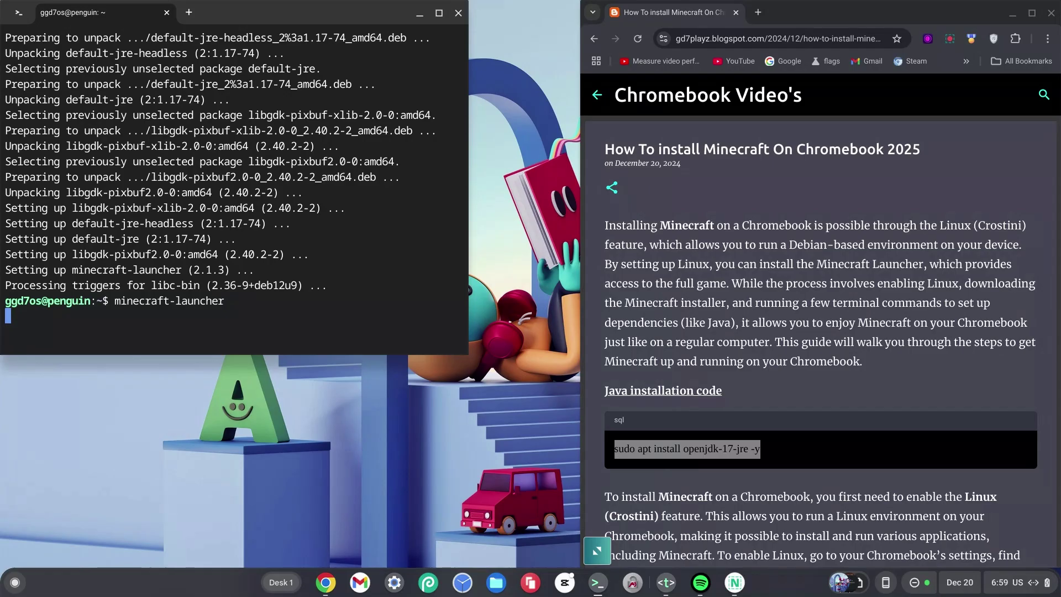